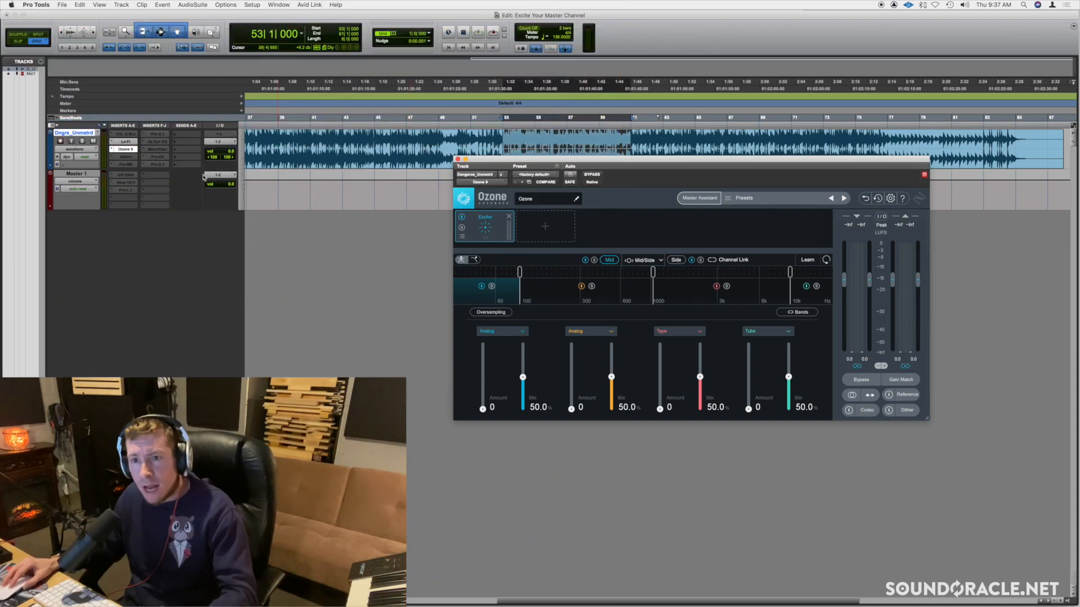
Open the Lo-Fi insert on the audio track, reposition its window, and bypass the Ozone 9 insert
click(127, 142)
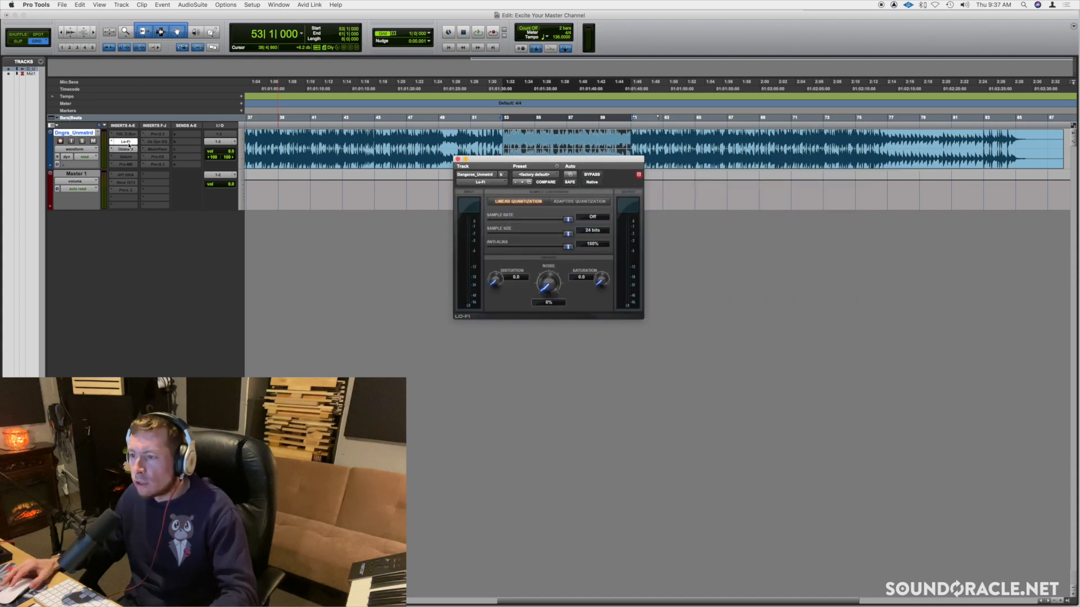
drag(534, 161, 584, 178)
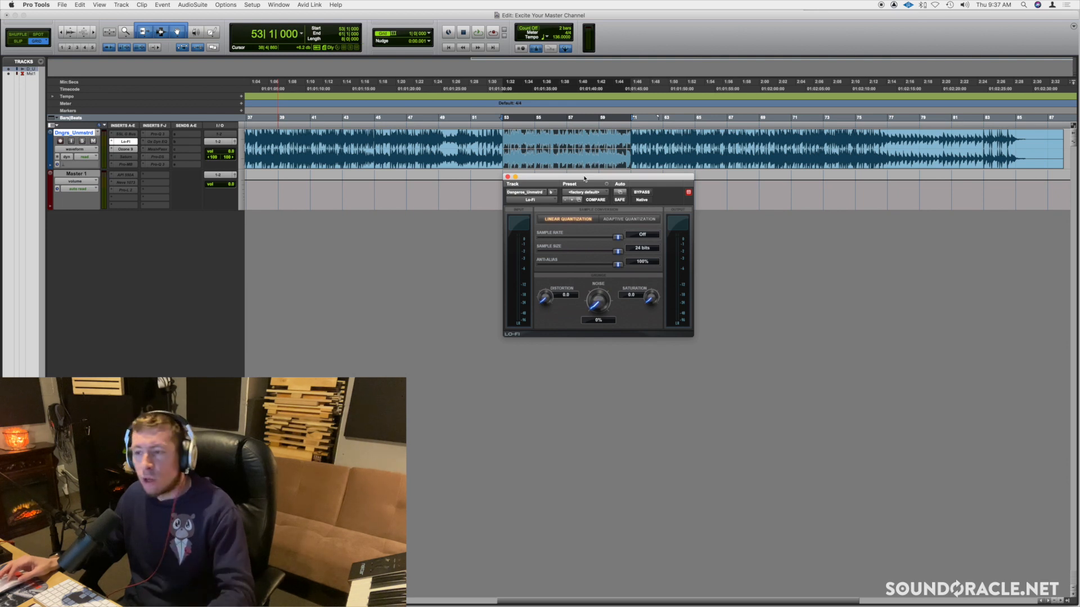
super+click(124, 149)
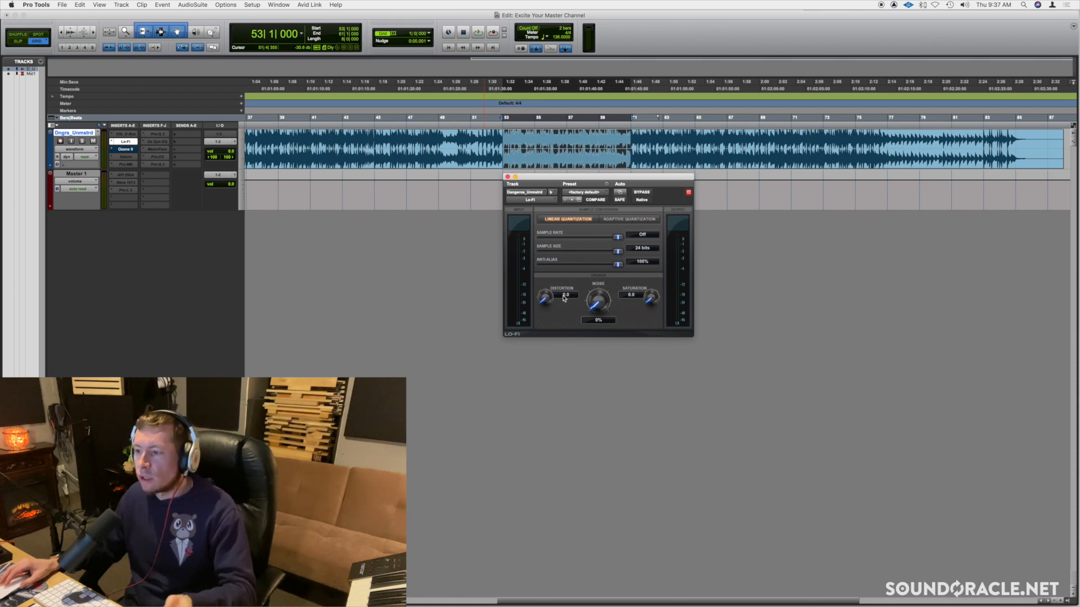
super+click(123, 150)
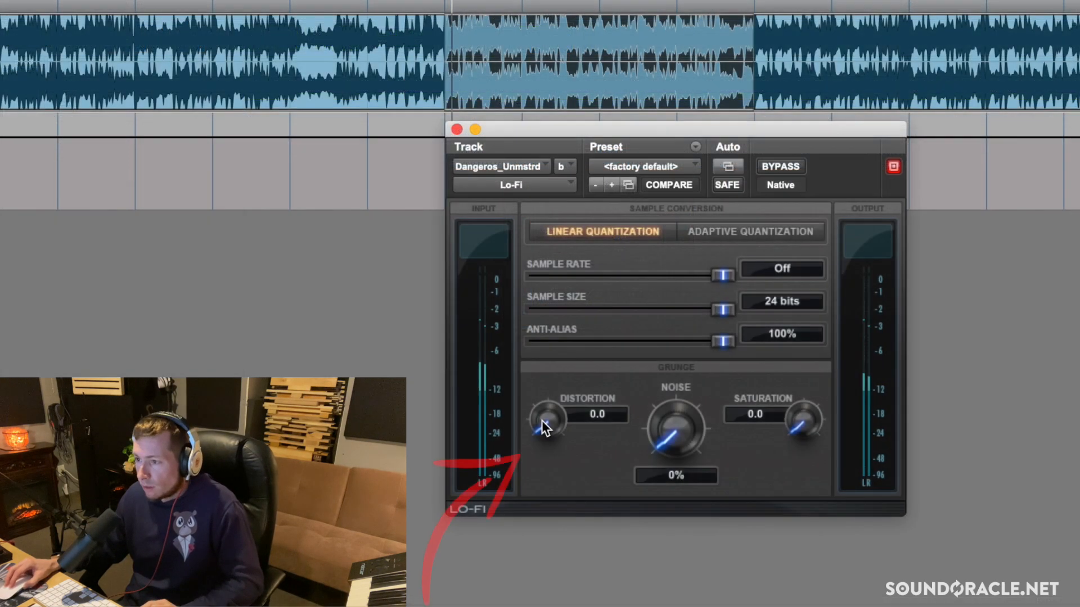
Set the Lo-Fi distortion to 0.2 and compare the effect with the bypassed signal, leaving it engaged
drag(544, 303, 544, 300)
drag(544, 427, 547, 419)
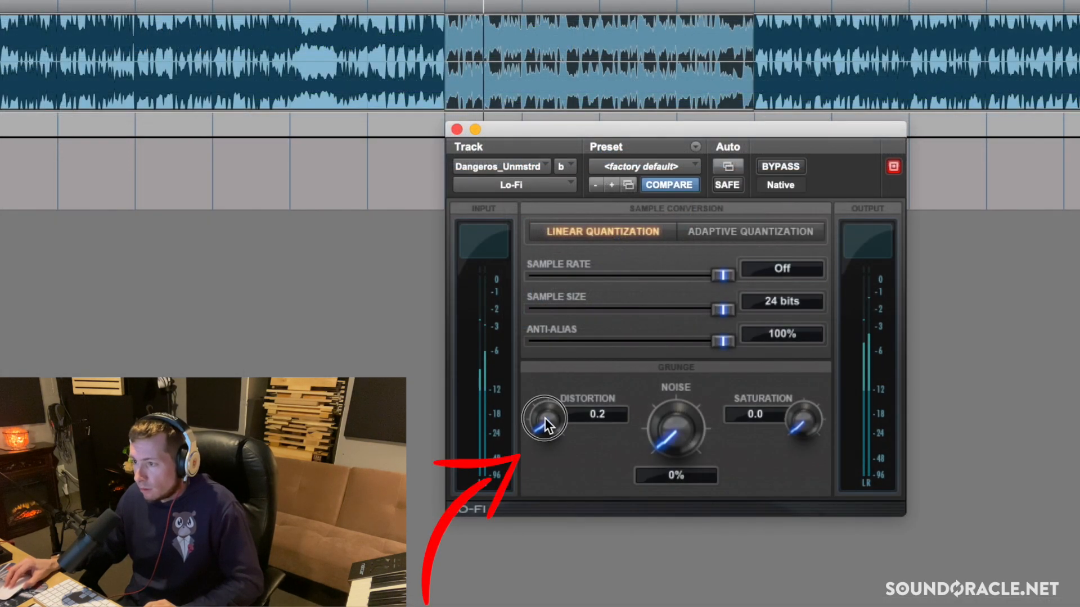
click(788, 165)
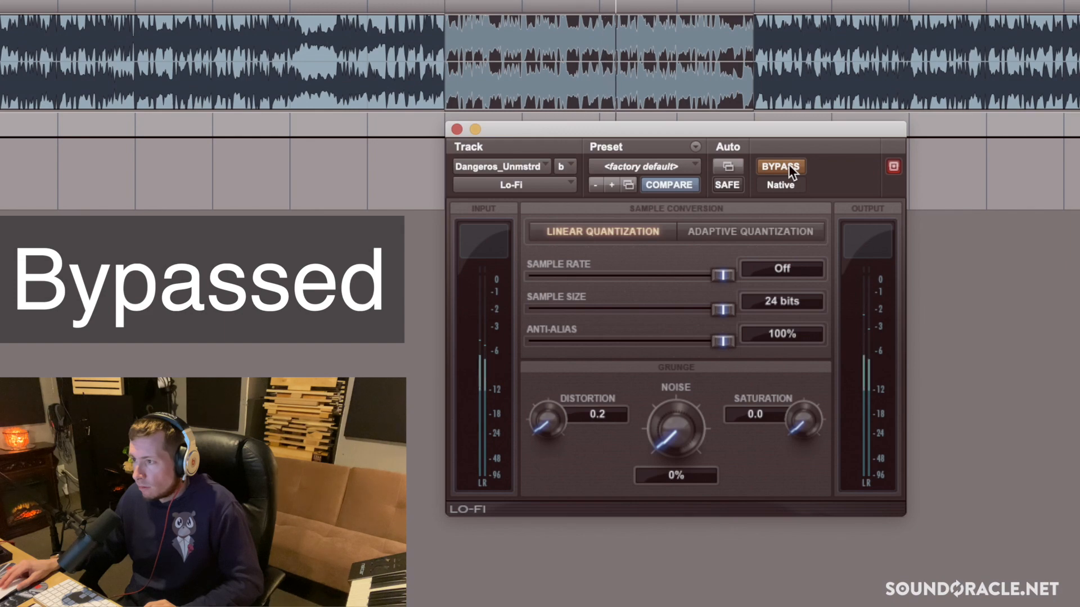
click(788, 165)
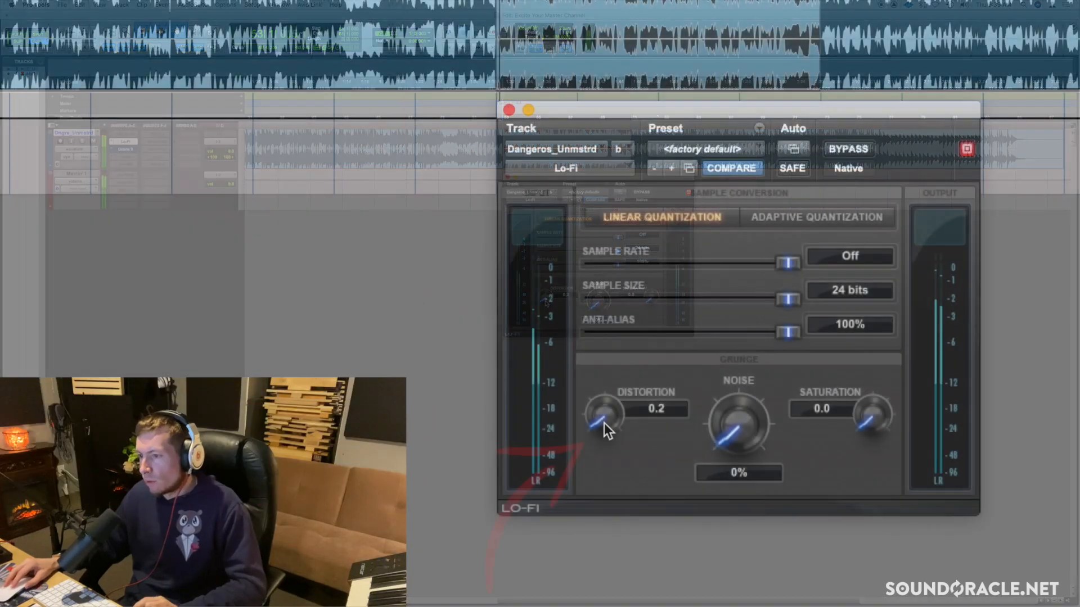
Try a heavily exaggerated Lo-Fi distortion, return it to 0.2, and compare it against the bypassed signal
drag(603, 422, 622, 353)
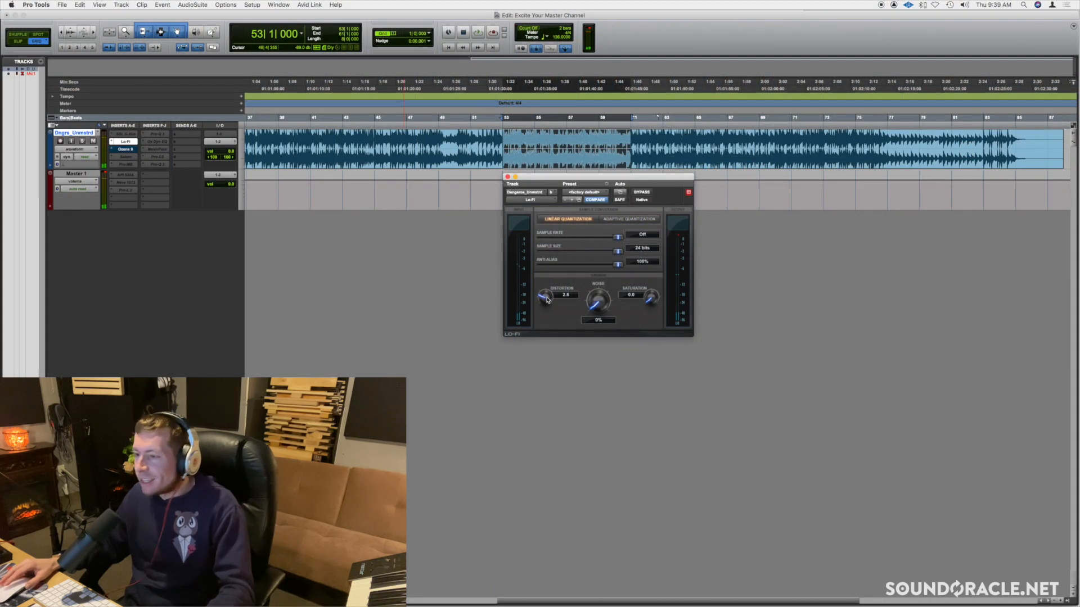
mouse_move(546, 299)
mouse_down()
mouse_move(536, 333)
mouse_move(543, 306)
mouse_up()
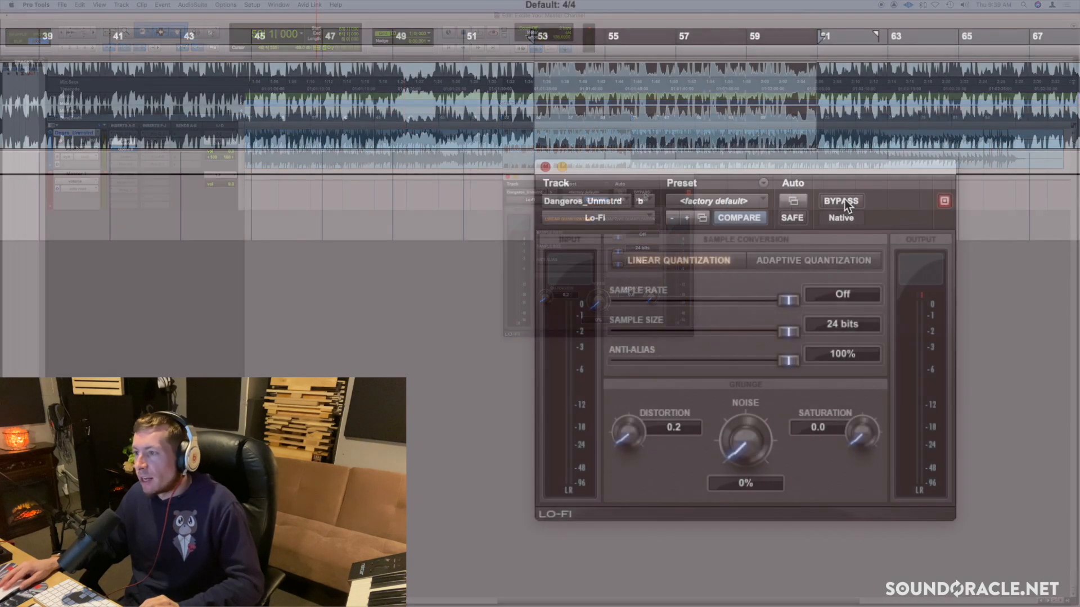
click(844, 203)
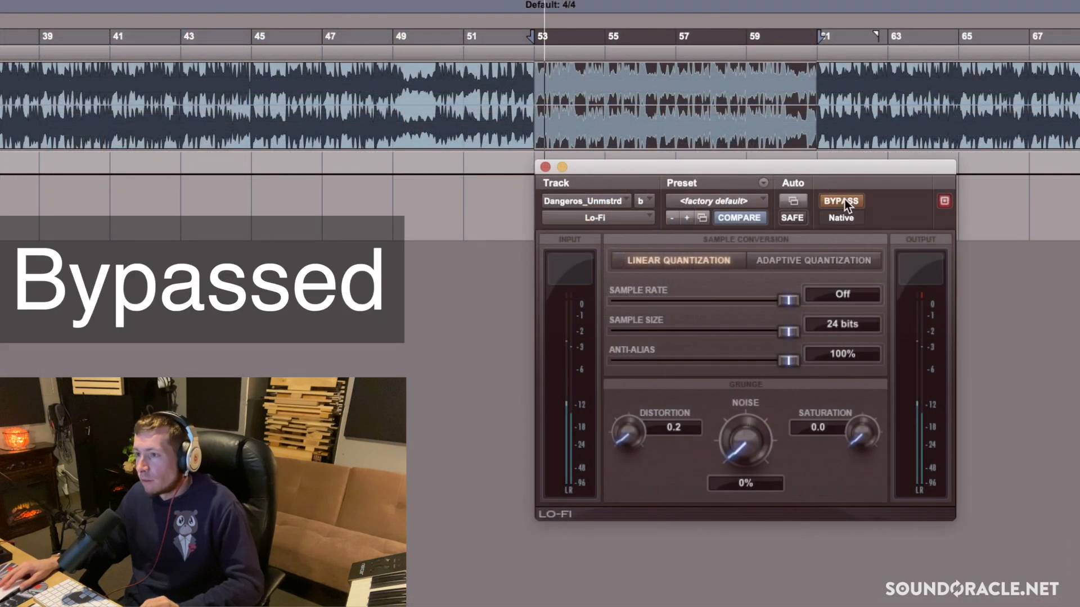
click(843, 202)
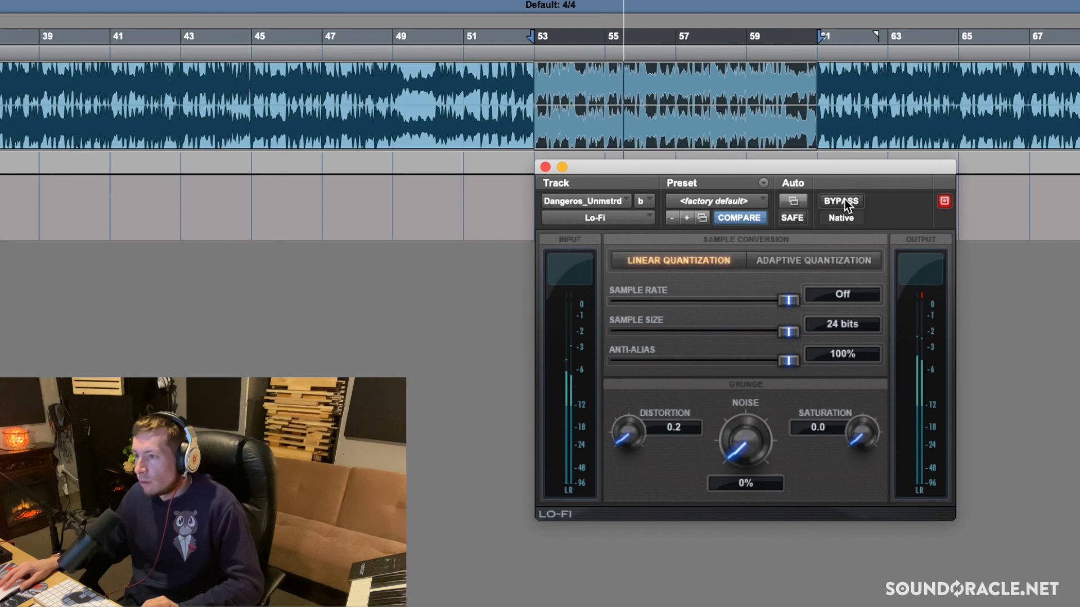
click(844, 203)
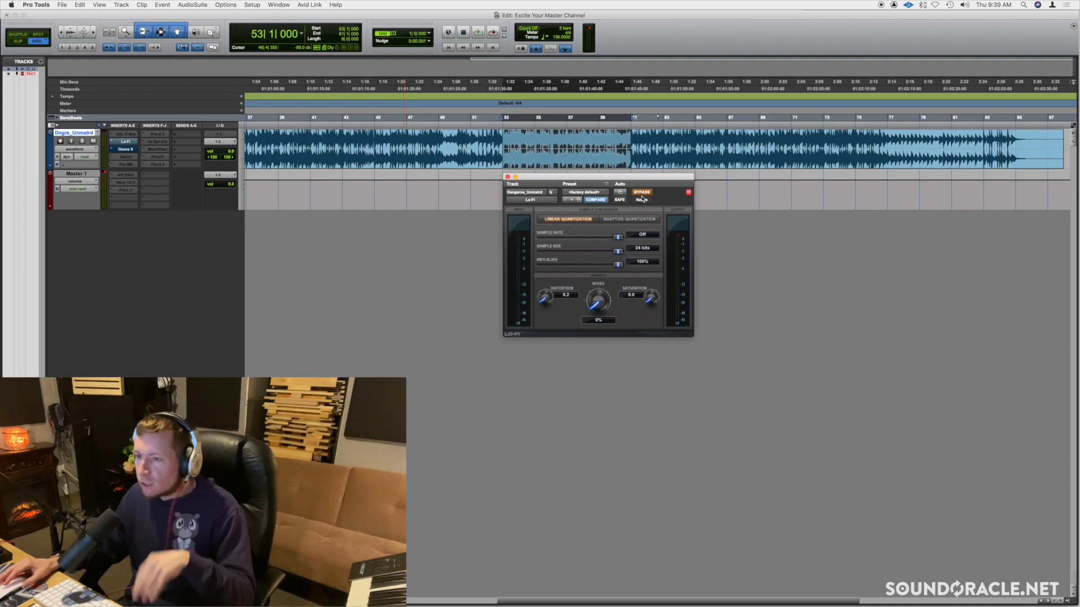
Close and deactivate the Lo-Fi insert, and open the Ozone 9 insert with its bypass turned off
click(507, 177)
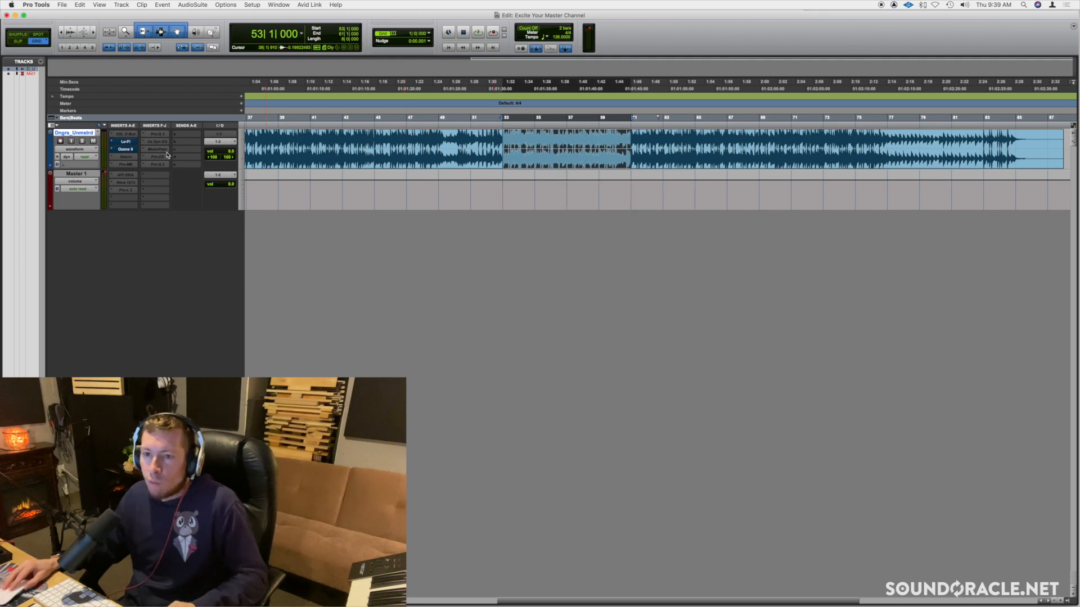
ctrl+super+click(130, 142)
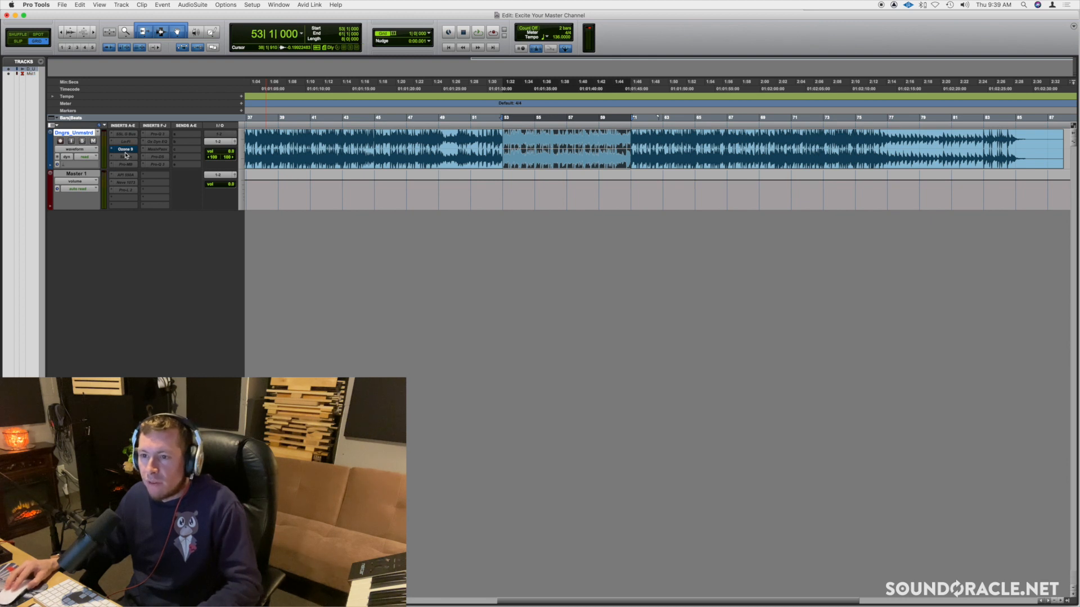
click(125, 151)
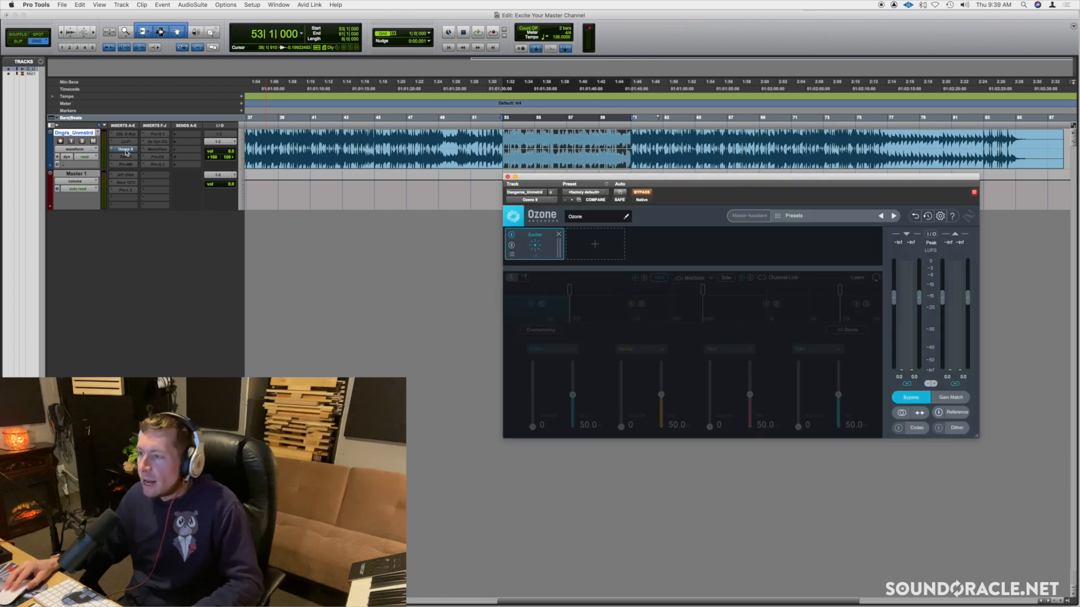
click(643, 193)
Briefly view the FabFilter Saturn insert on the audio track and close its window
click(128, 159)
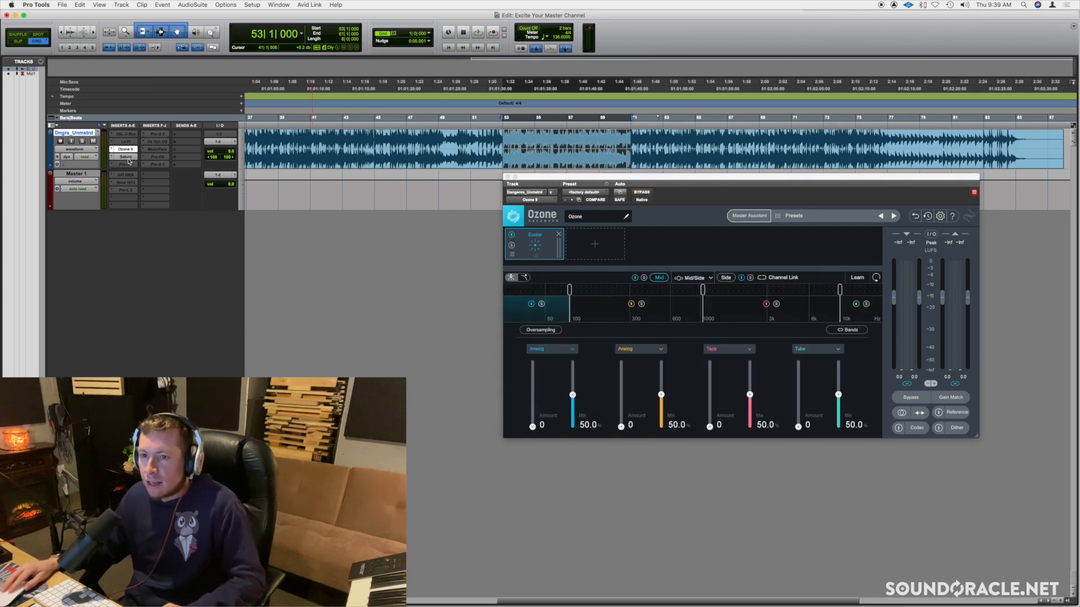
drag(213, 19, 231, 209)
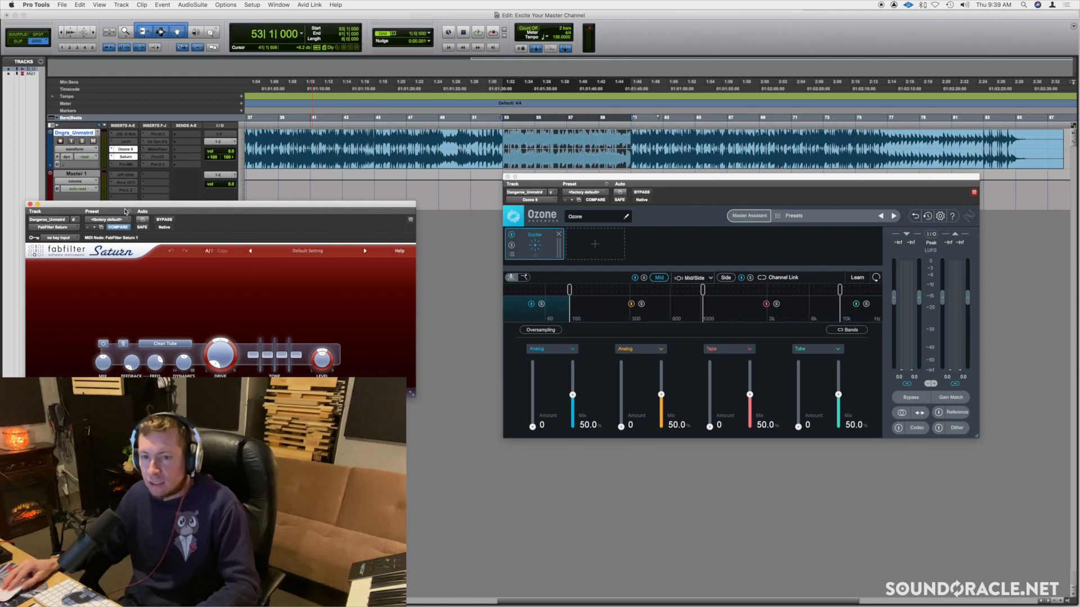
click(29, 204)
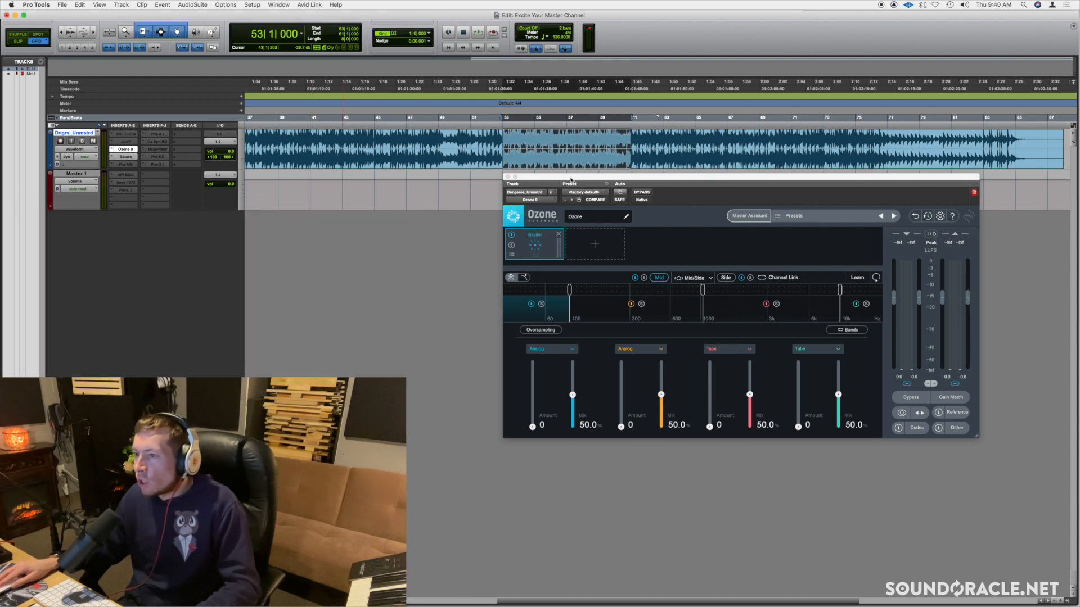
Reposition the Ozone window and examine the Exciter's separate Side and Mid channel settings, ending on Mid
drag(570, 181, 412, 163)
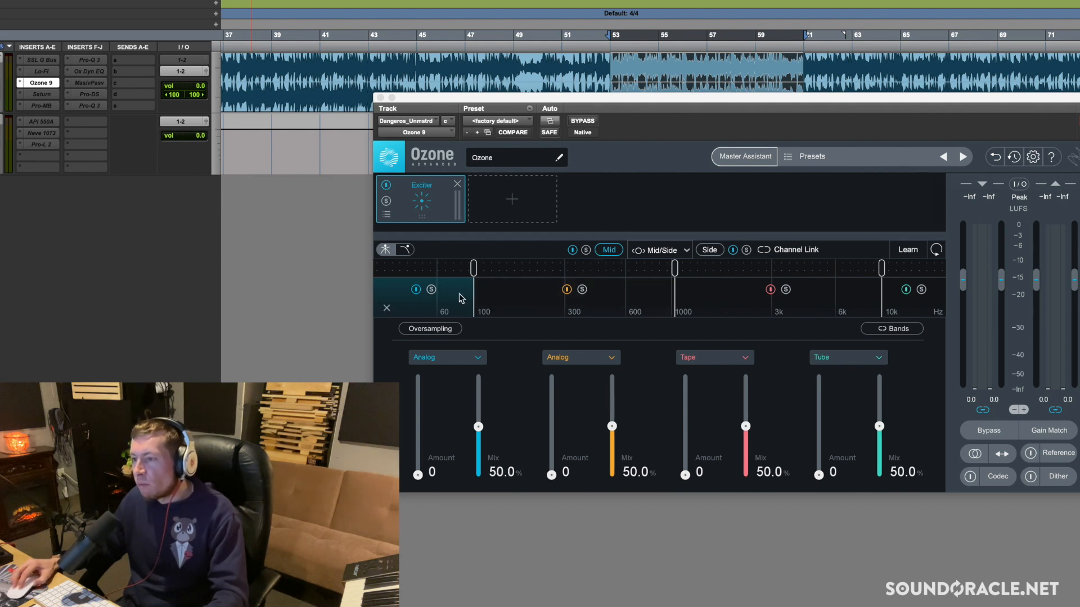
click(722, 250)
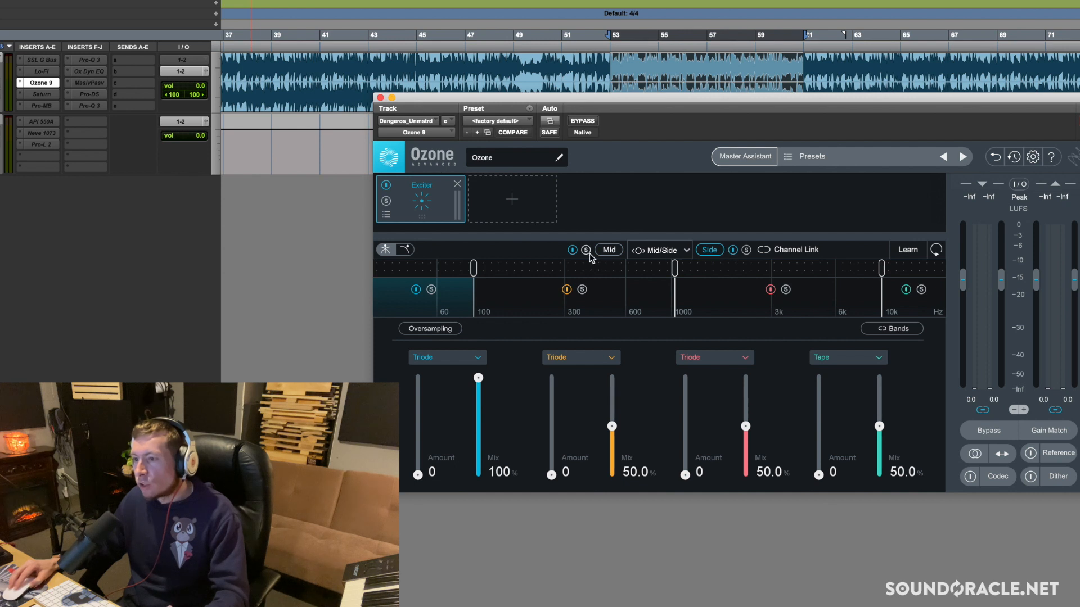
click(611, 251)
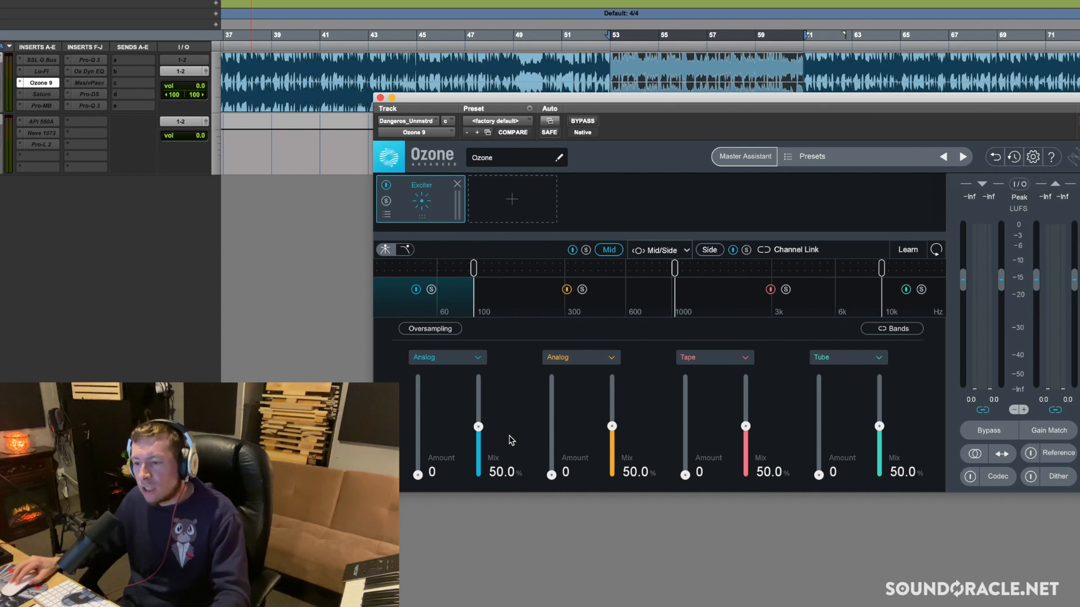
drag(417, 475, 418, 513)
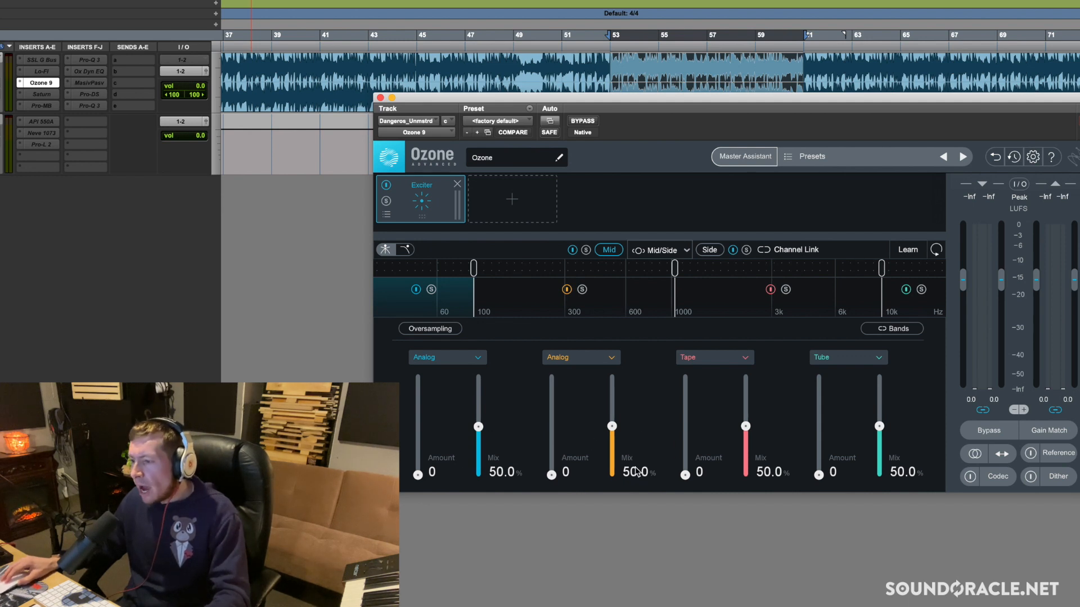
click(698, 253)
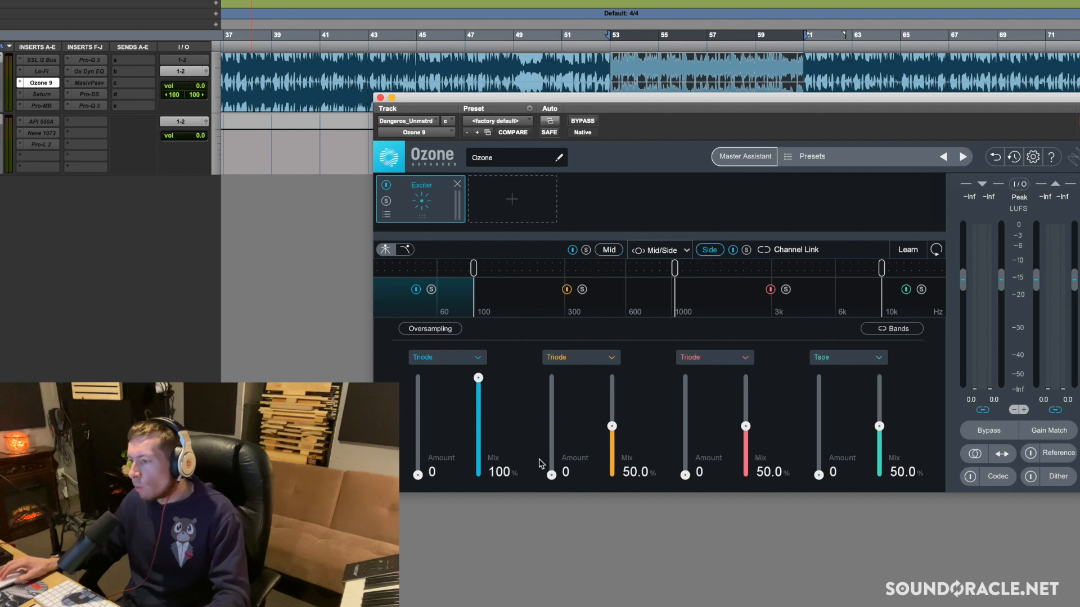
click(607, 250)
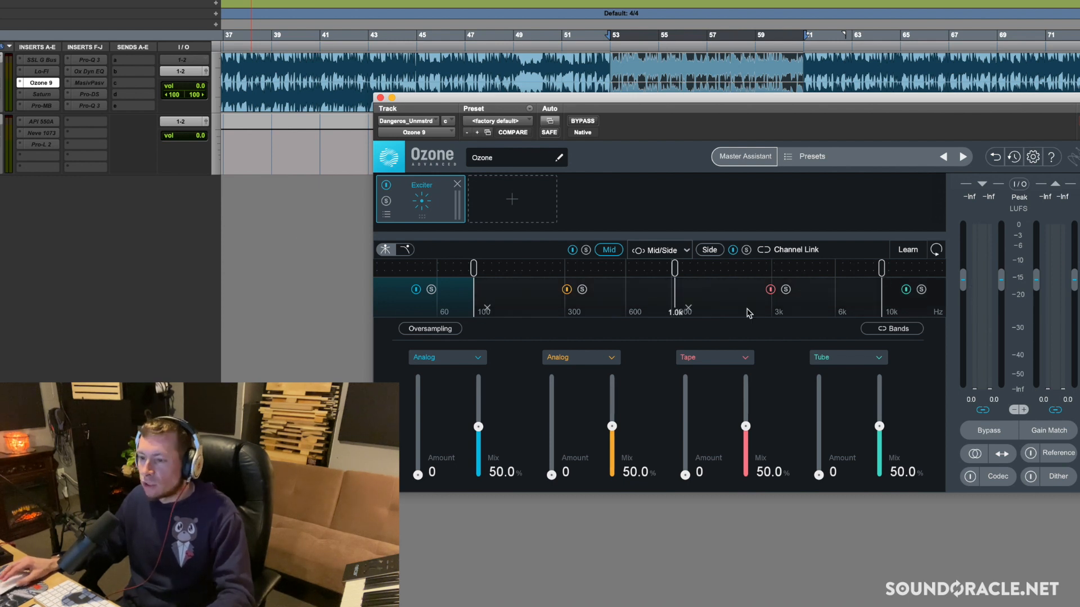
click(658, 250)
click(667, 271)
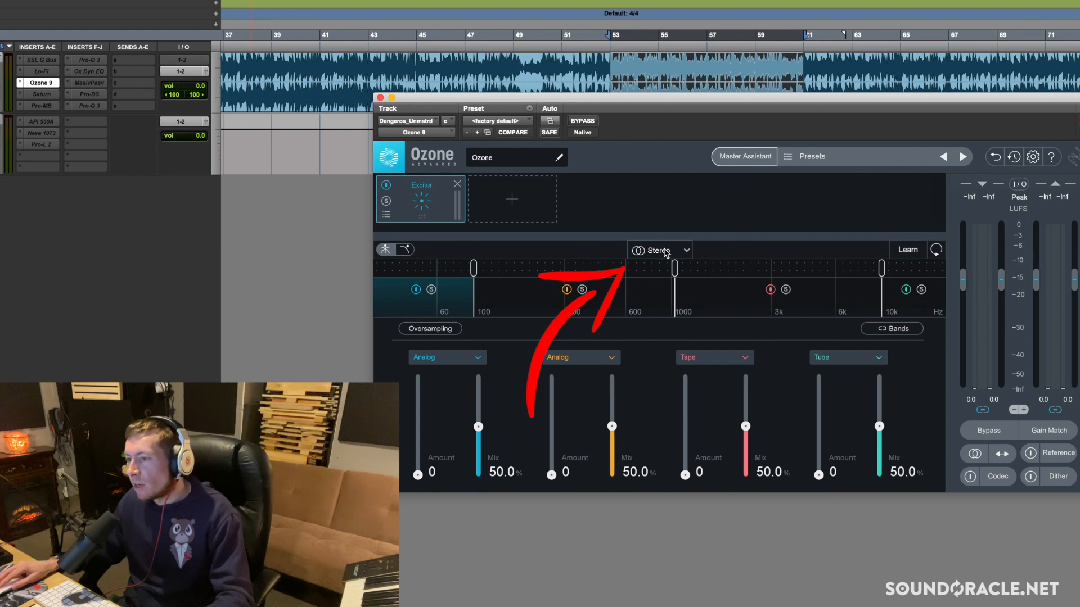
click(665, 251)
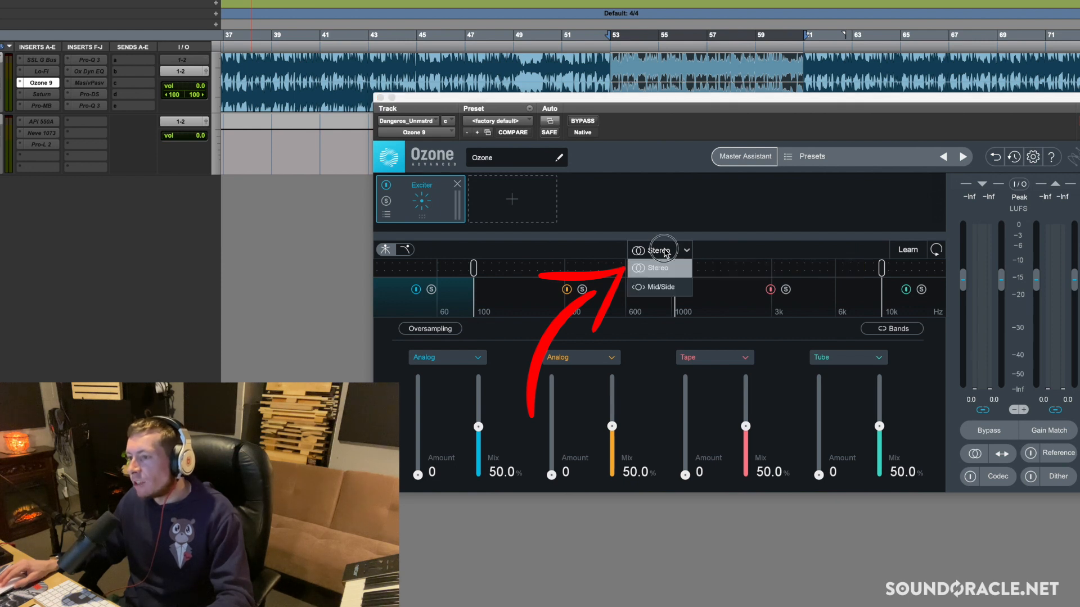
click(667, 288)
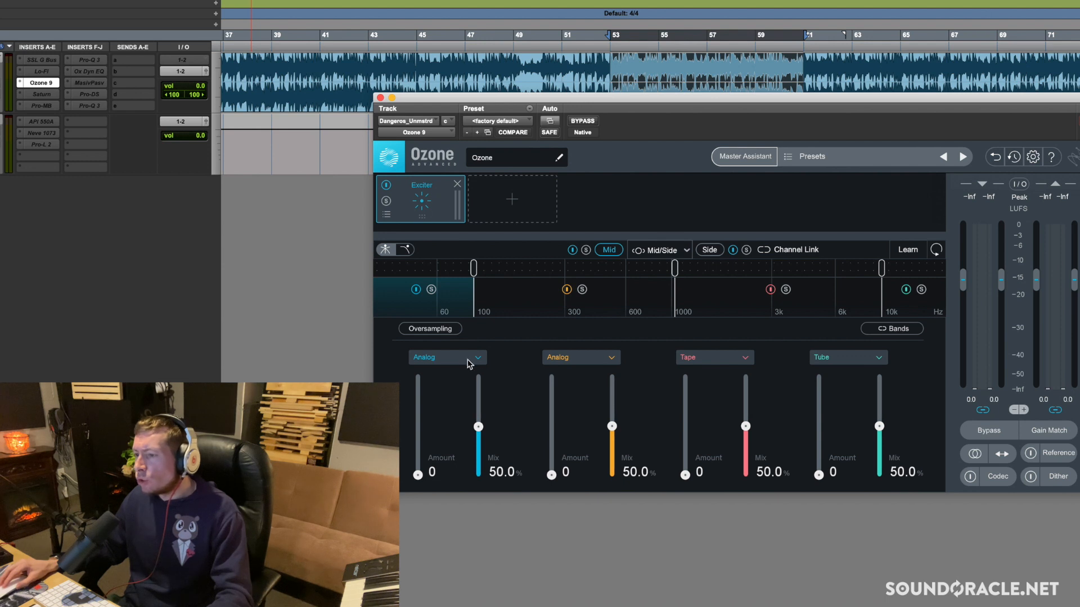
Examine the exciter modes available for the four Mid bands, including the low band's full list, without changing any
click(583, 360)
click(693, 360)
click(849, 360)
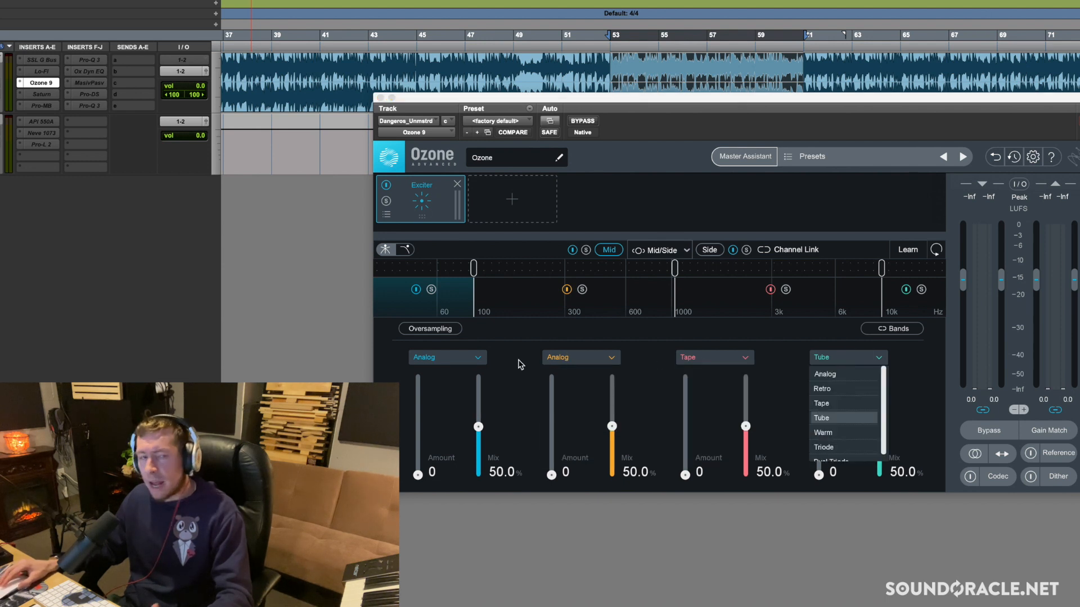
click(418, 361)
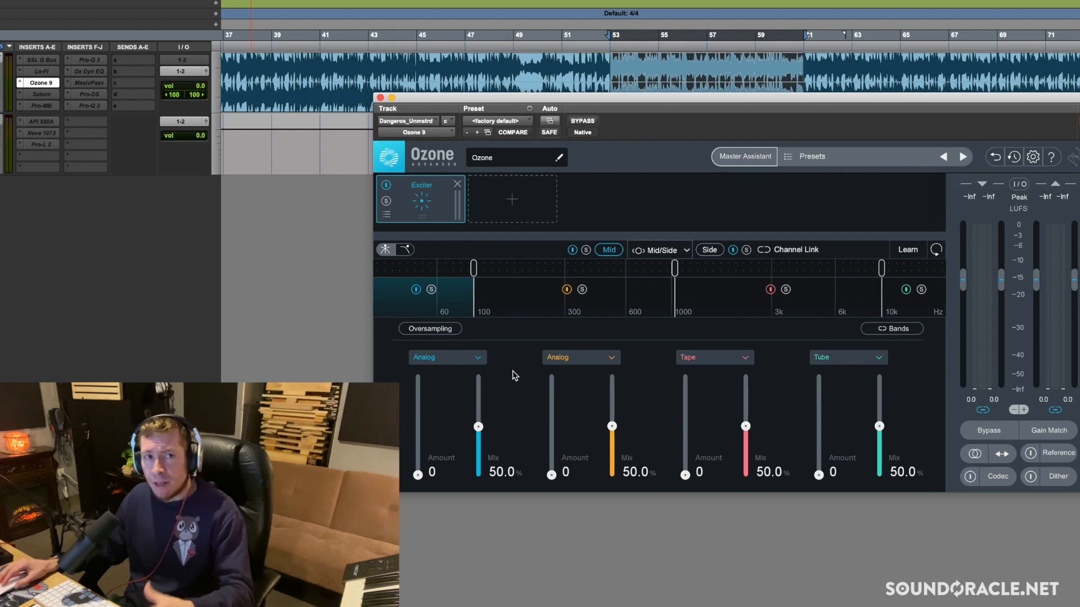
click(461, 361)
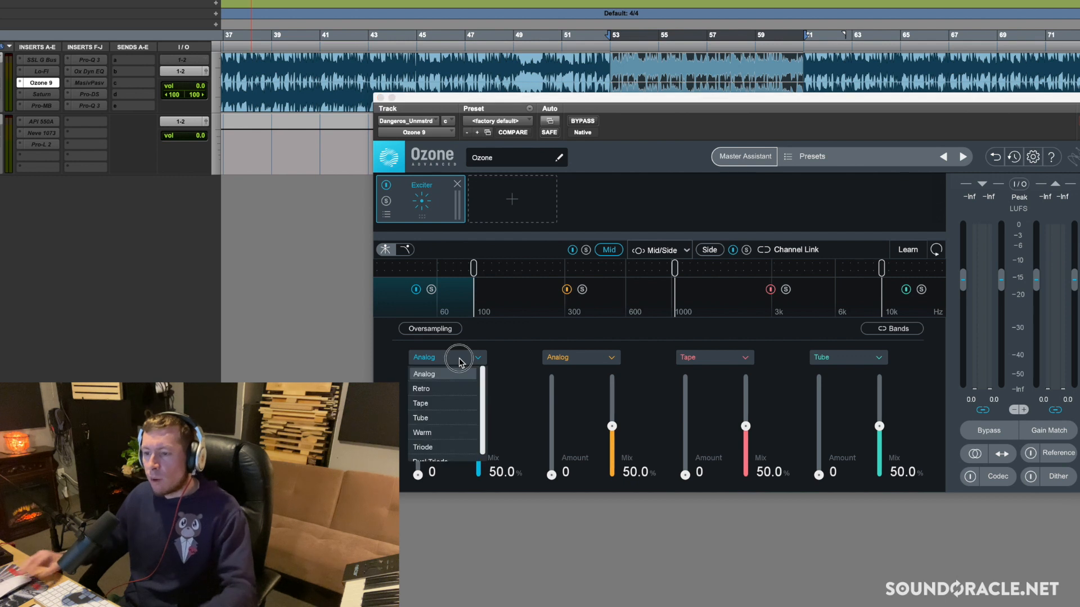
click(376, 375)
click(437, 359)
scroll(453, 430, down, 1)
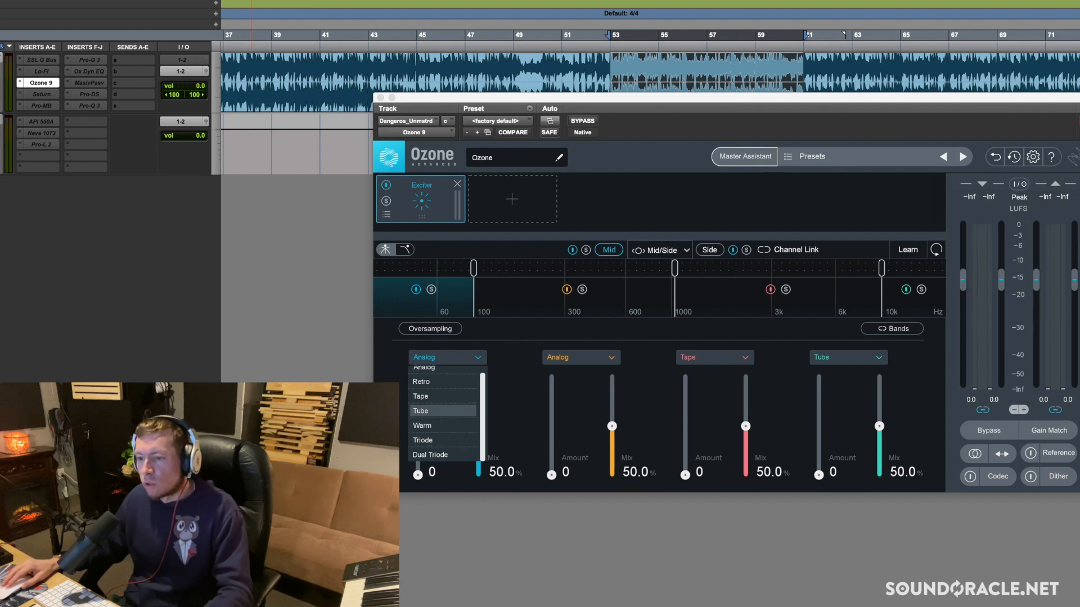
click(389, 382)
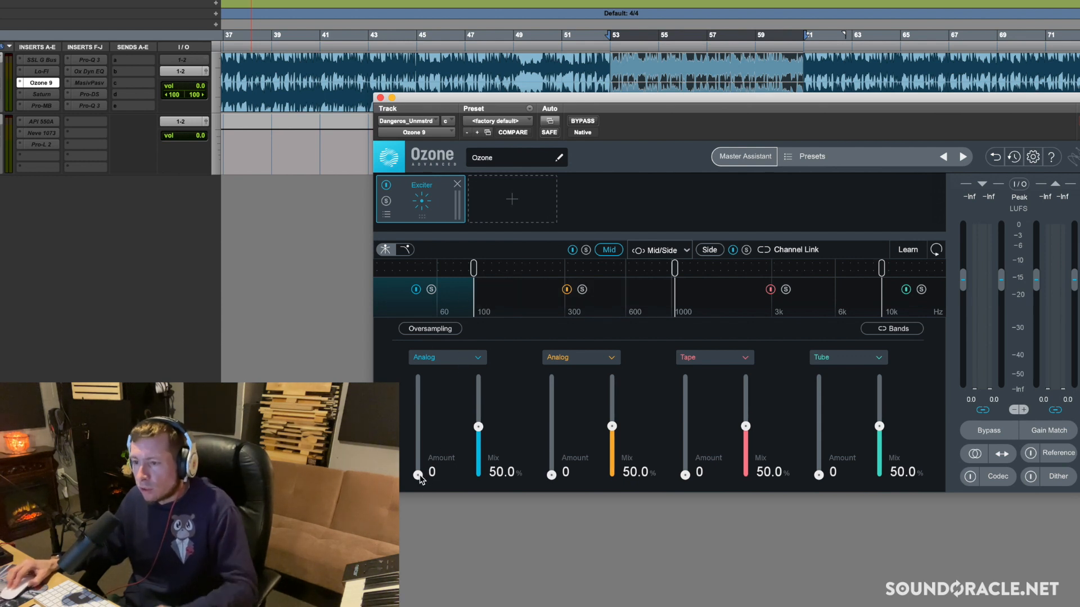
Set the Mid channel's low-band Exciter amount to 5.1 and compare the band bypassed and enabled during playback
drag(419, 476, 422, 444)
key(space)
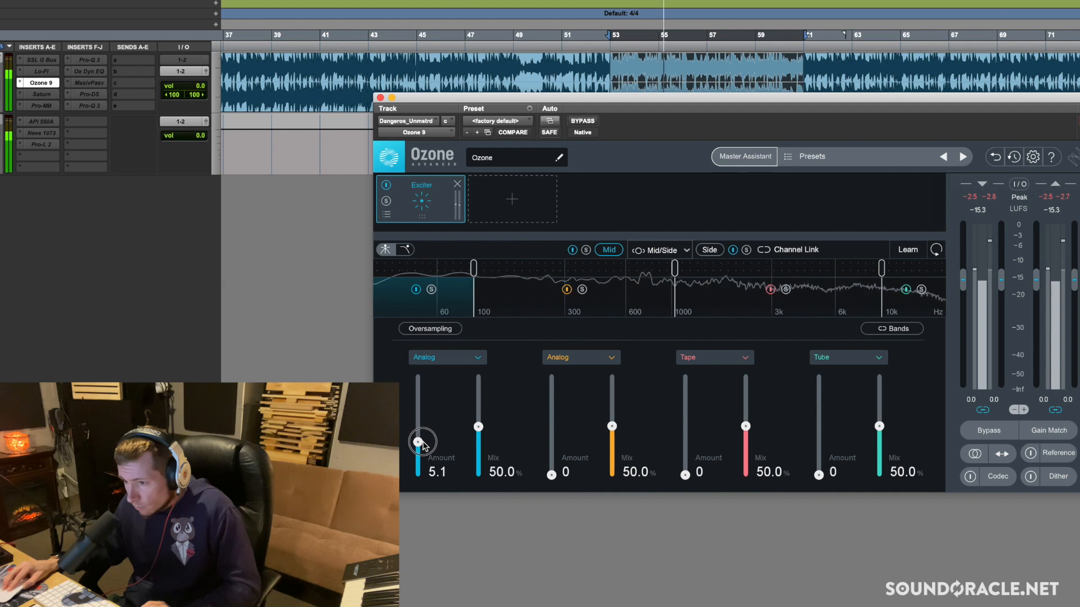
click(416, 289)
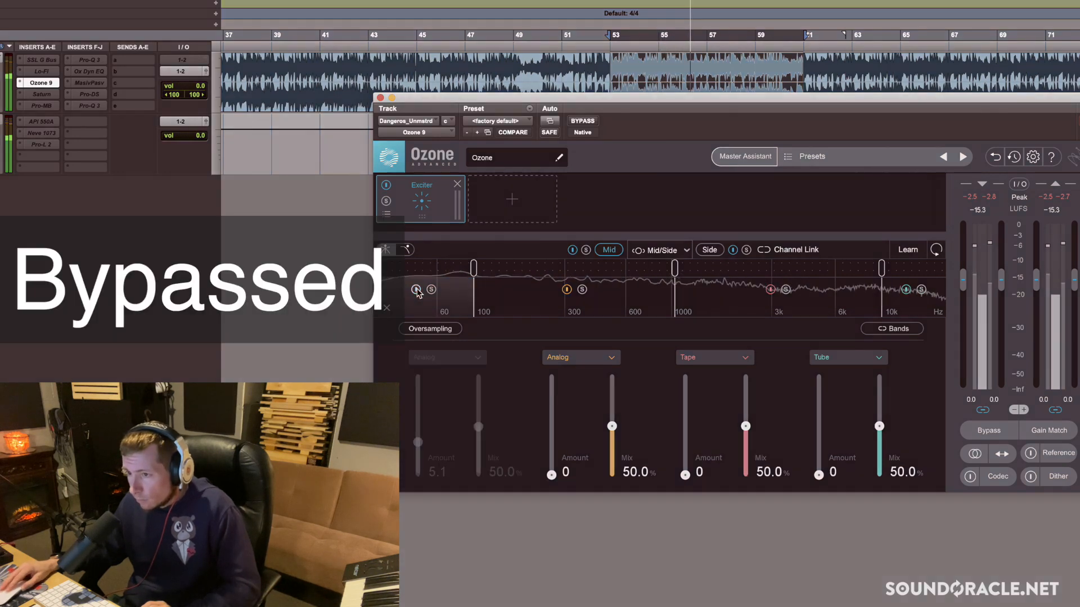
click(416, 289)
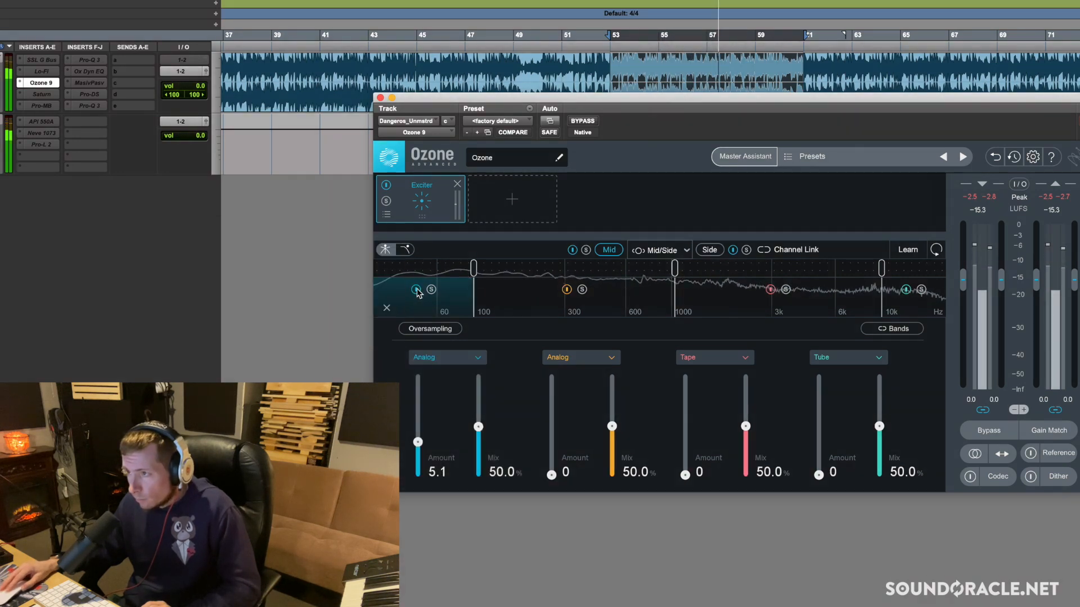
Compare the Mid channel's low band bypassed and enabled once more, then stop playback
click(416, 290)
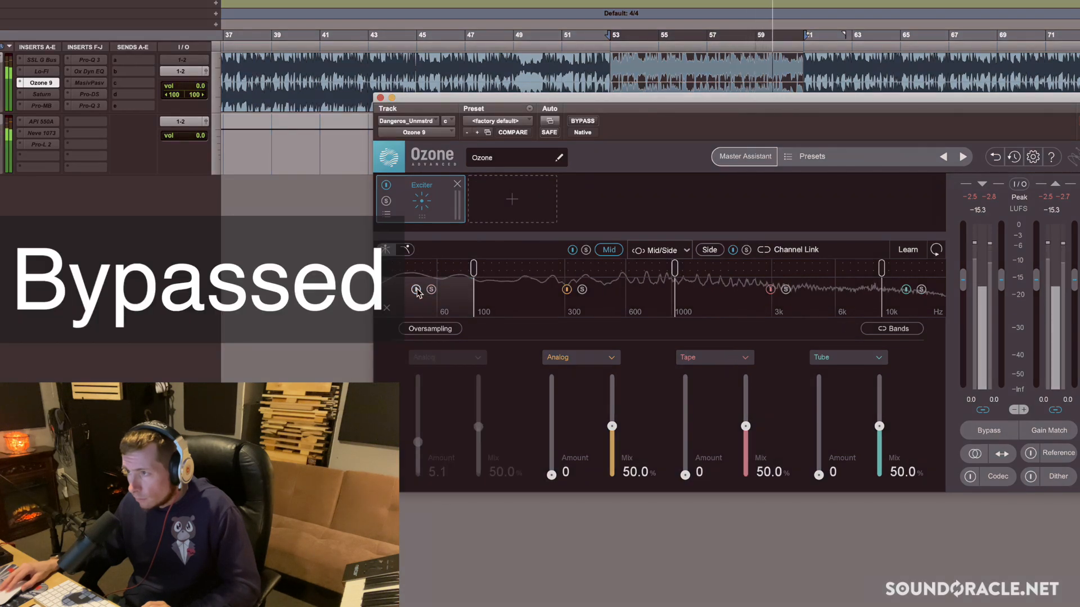
click(416, 289)
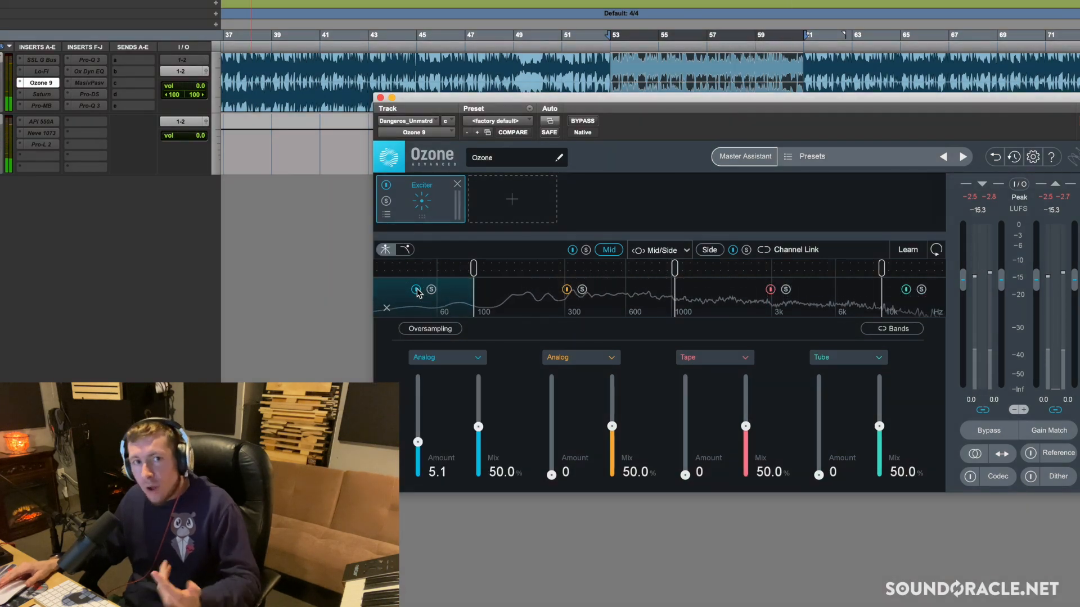
key(space)
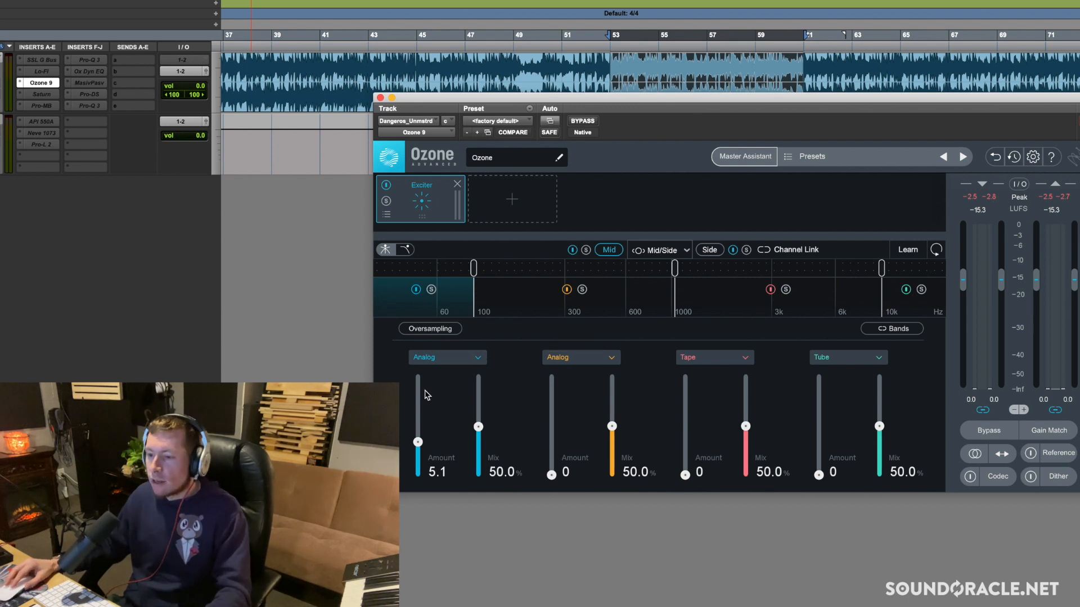
Try the Mid channel's low-band Exciter amount at 1.0 and 9.0, then set it to 5.0
drag(419, 442, 422, 446)
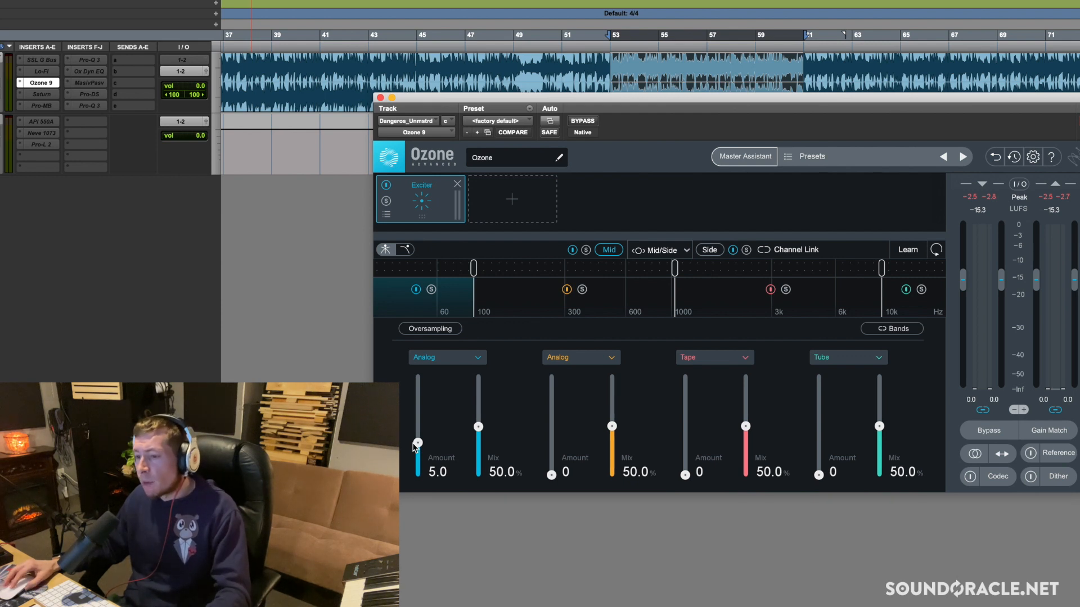
drag(417, 443, 422, 472)
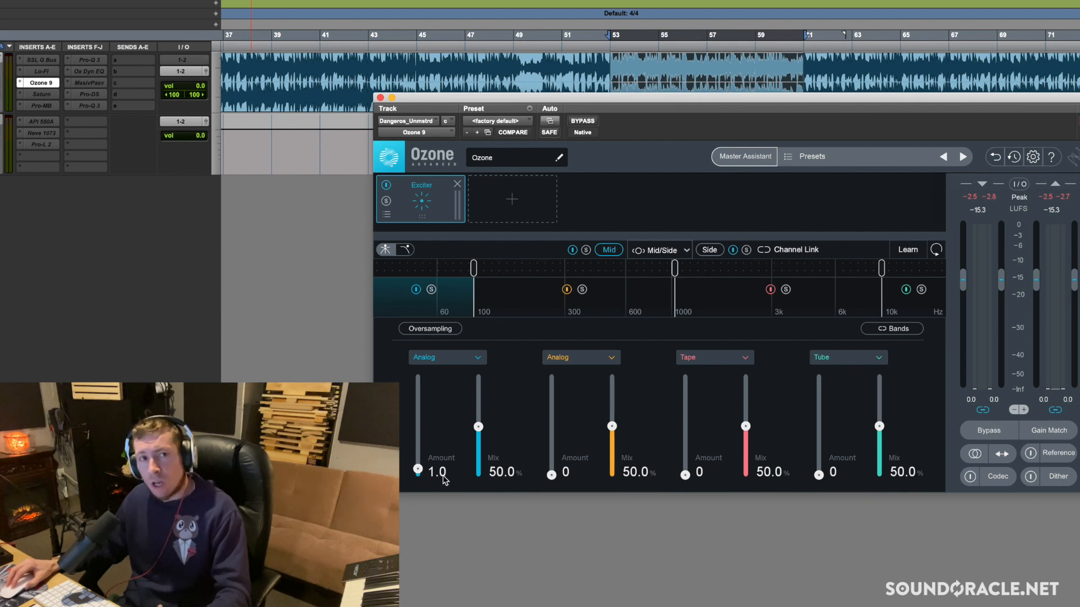
drag(418, 472, 419, 419)
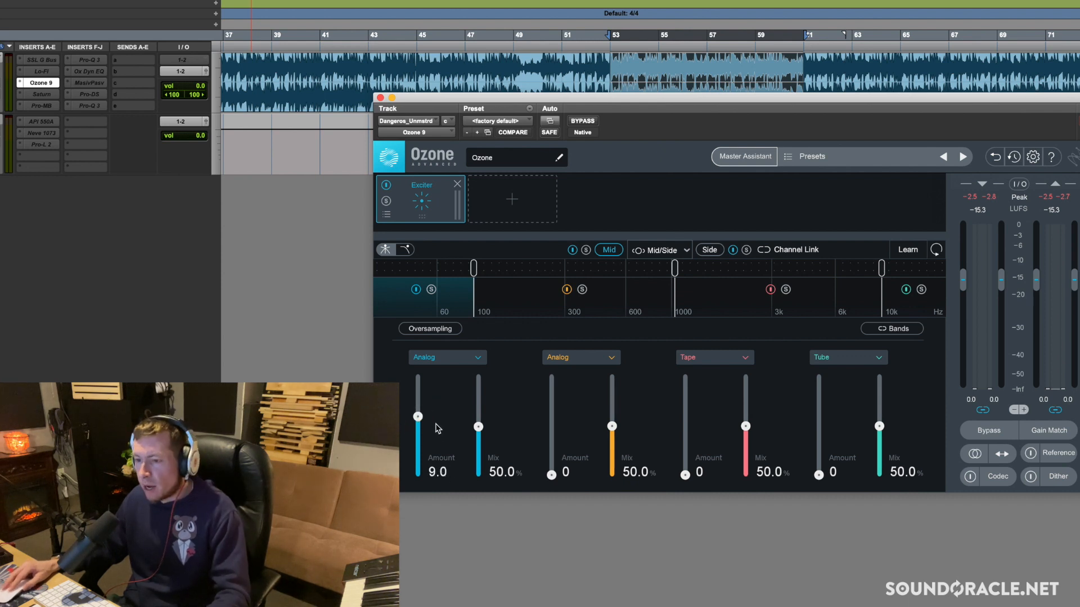
drag(417, 417, 417, 442)
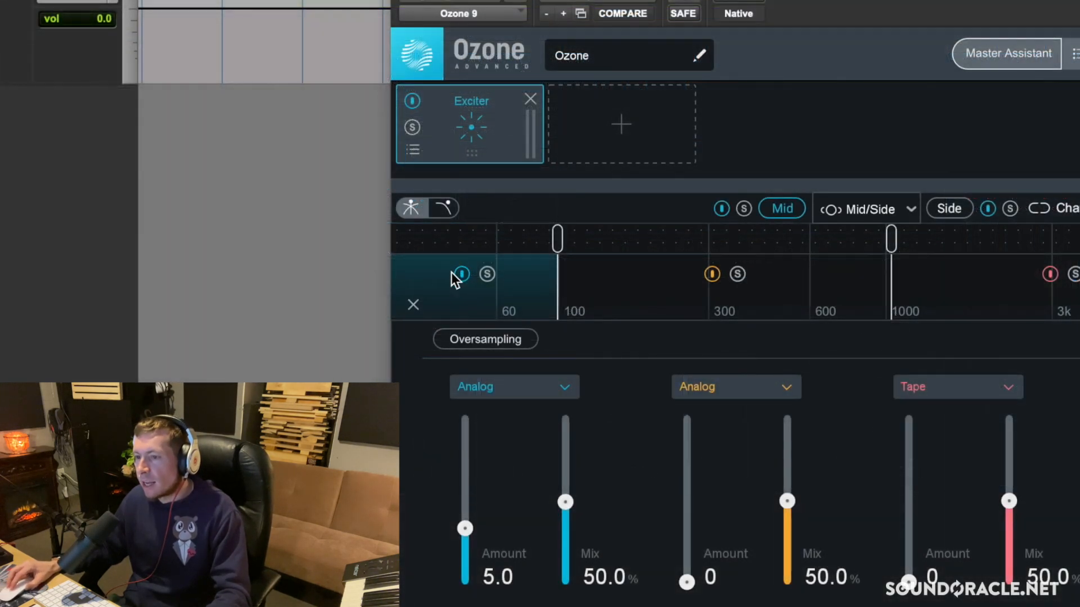
Check the bypass switches of the Mid channel's low band and the whole Exciter module, leaving both enabled
click(461, 274)
click(461, 274)
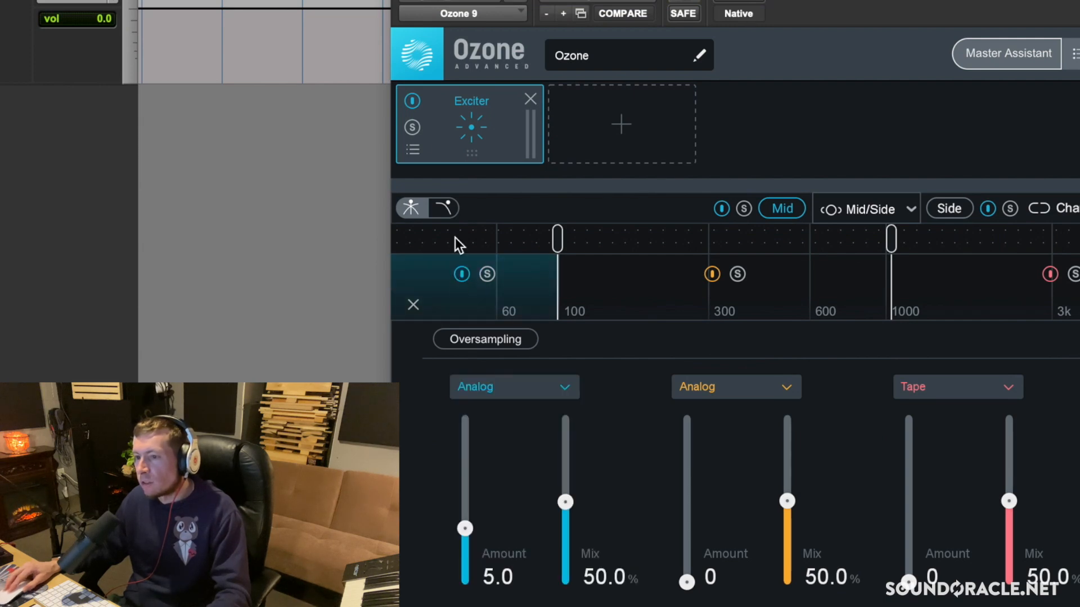
click(412, 101)
click(412, 101)
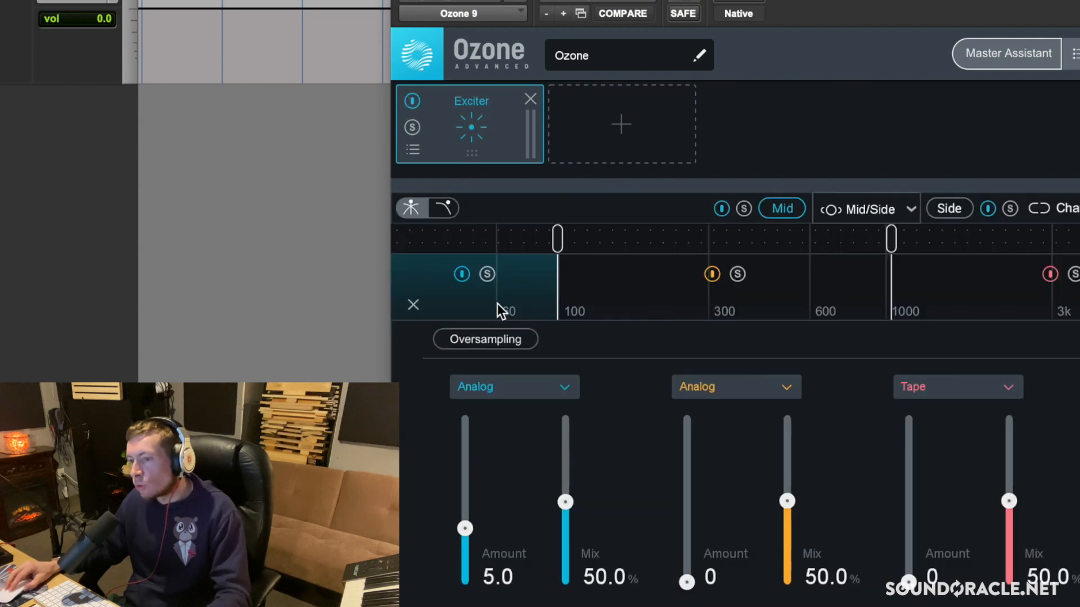
click(461, 274)
click(417, 290)
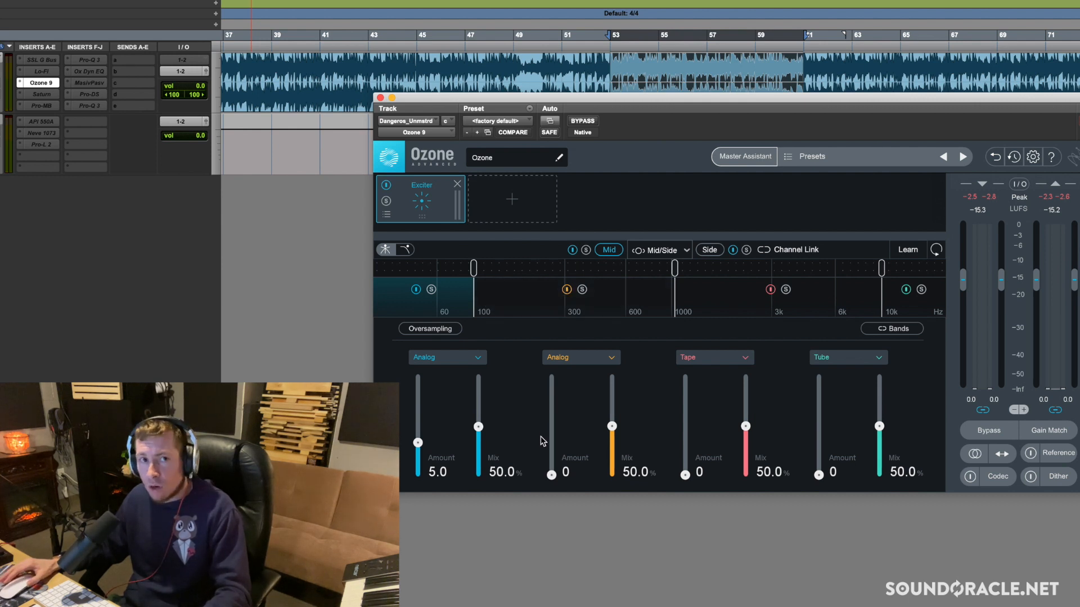
Set the Mid channel's second-band Exciter amount to 2.0 and compare the band bypassed and enabled during playback
drag(556, 479, 553, 487)
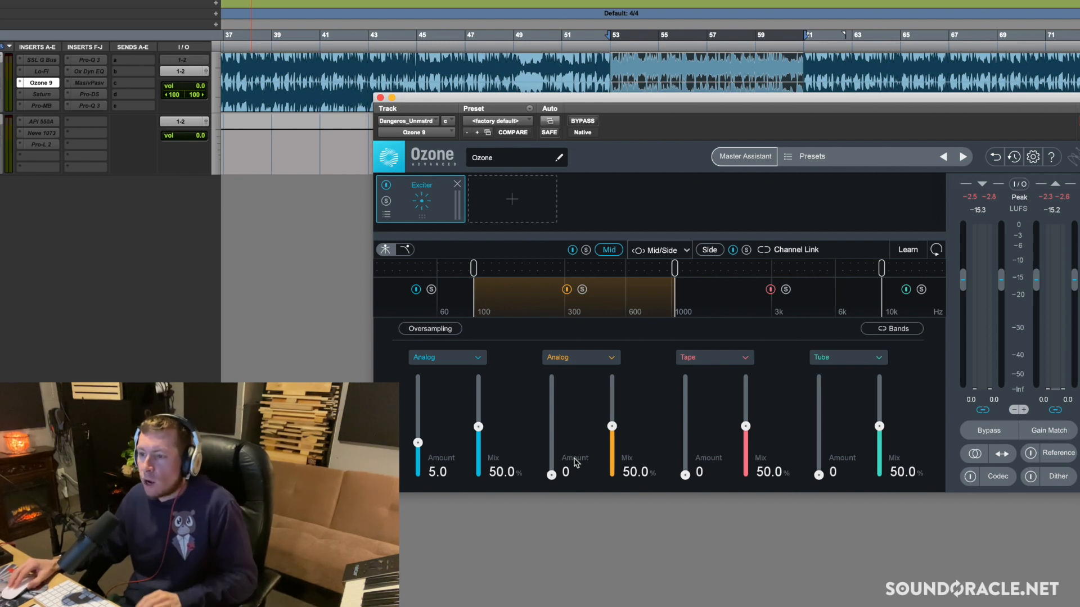
key(space)
drag(556, 478, 551, 465)
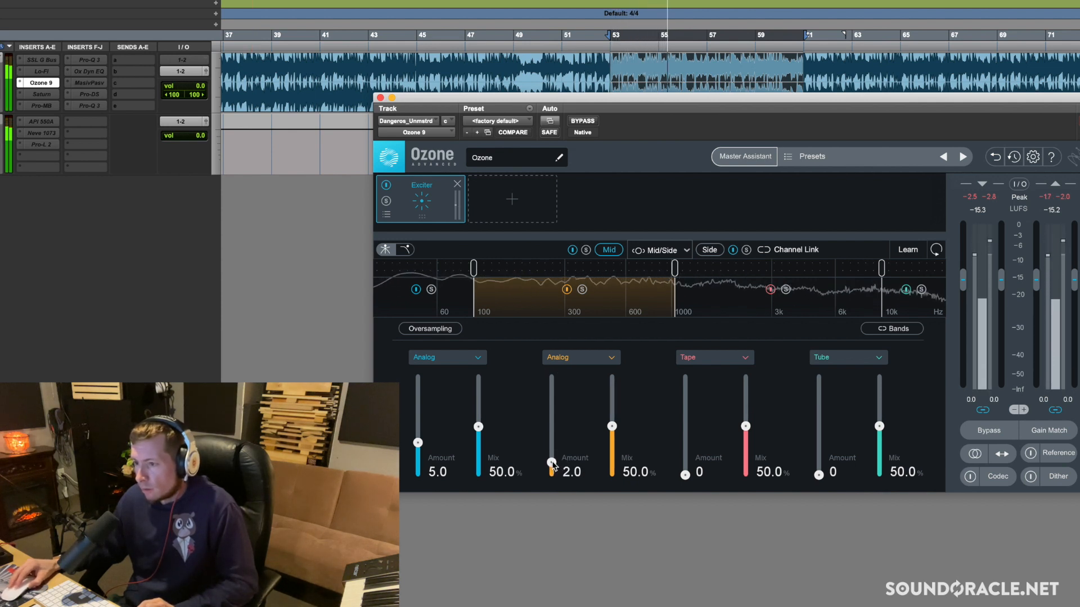
click(566, 290)
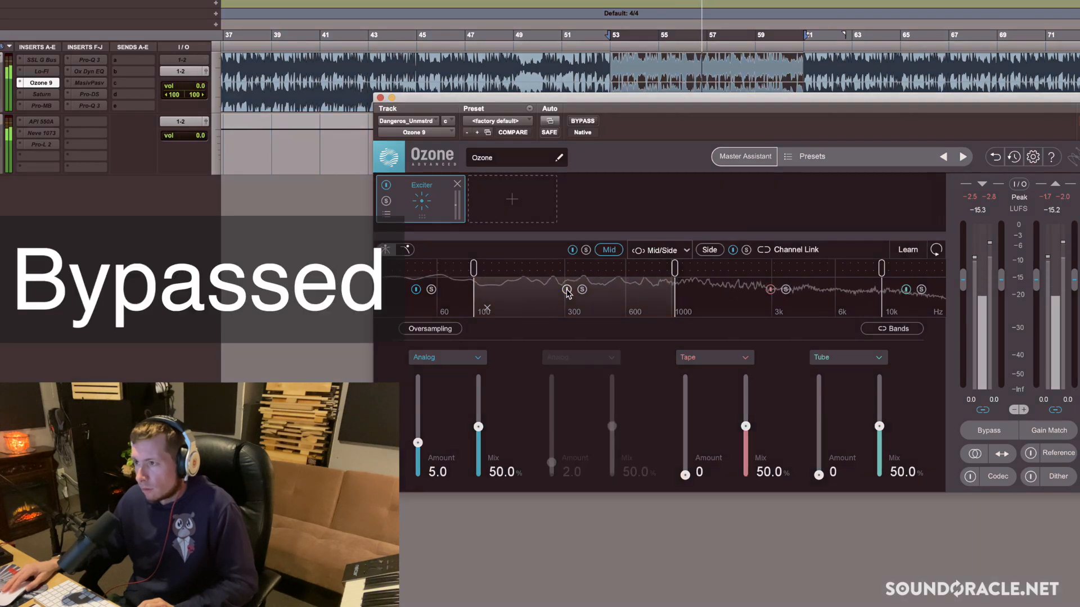
click(567, 290)
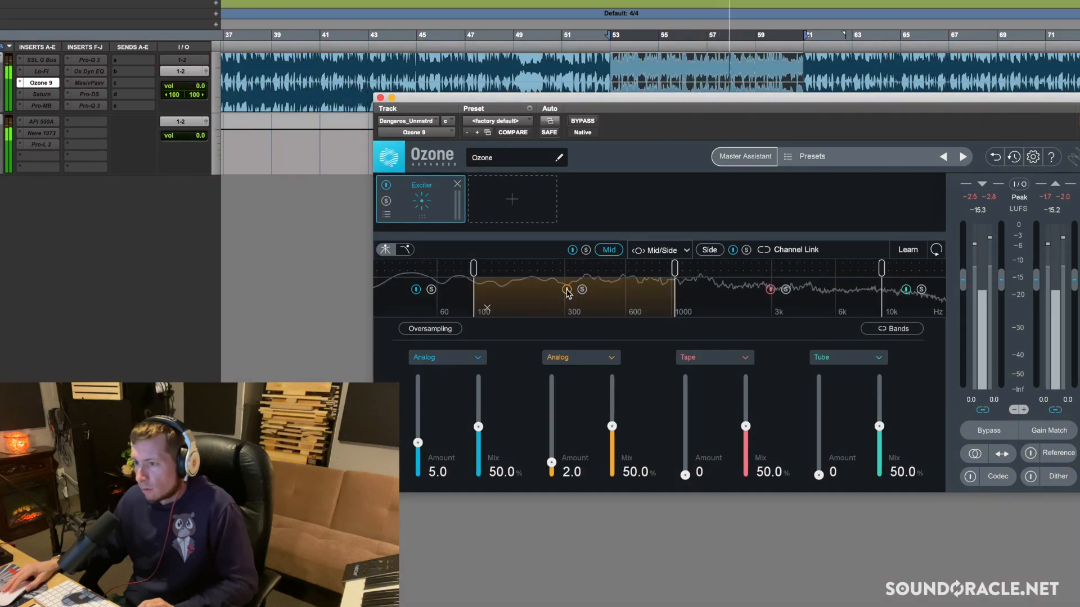
click(567, 290)
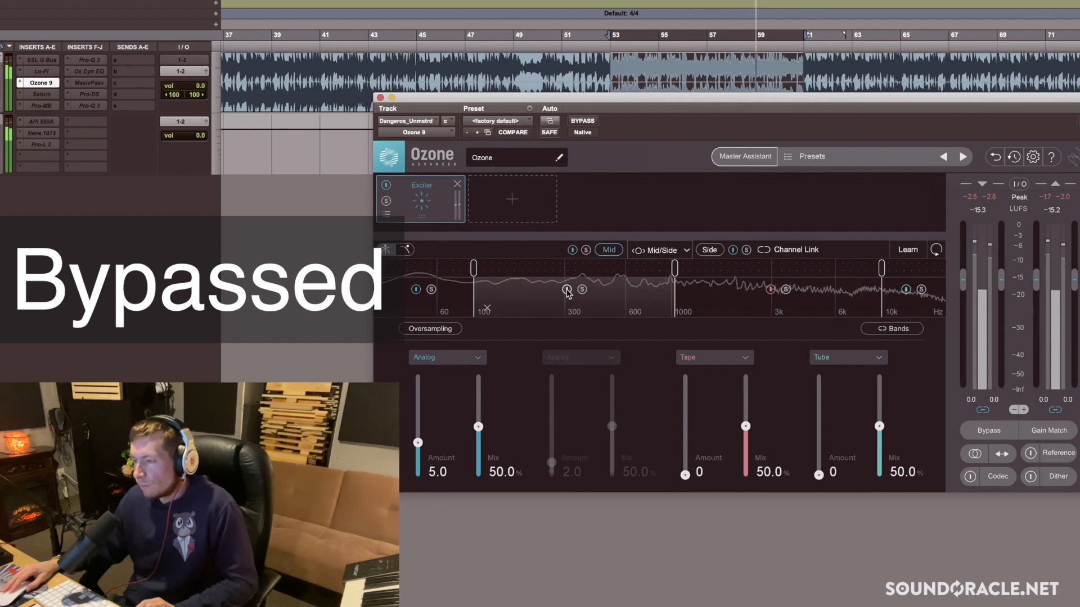
click(567, 289)
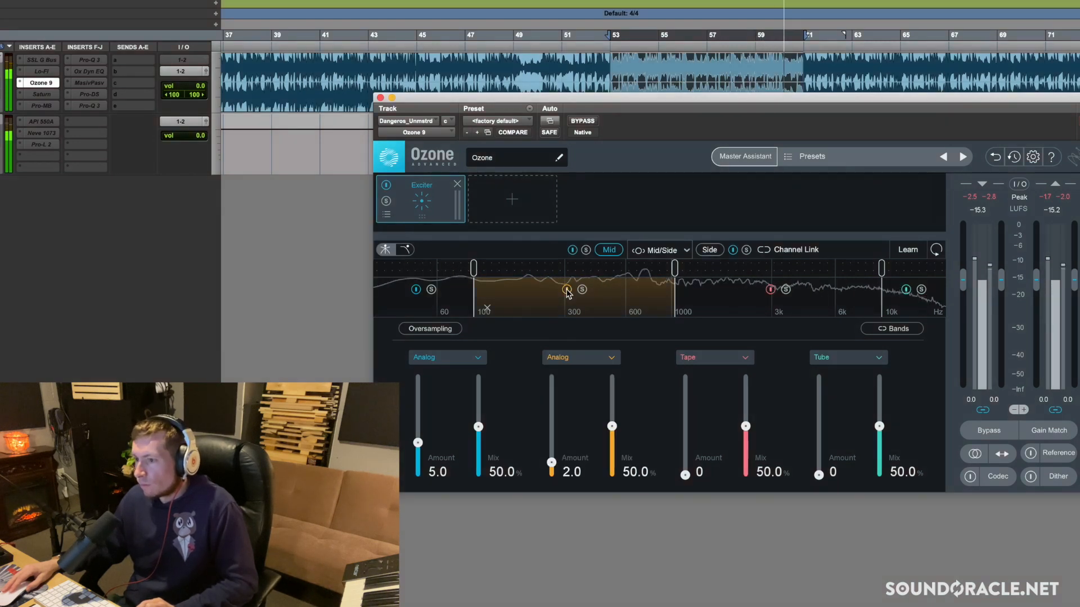
key(space)
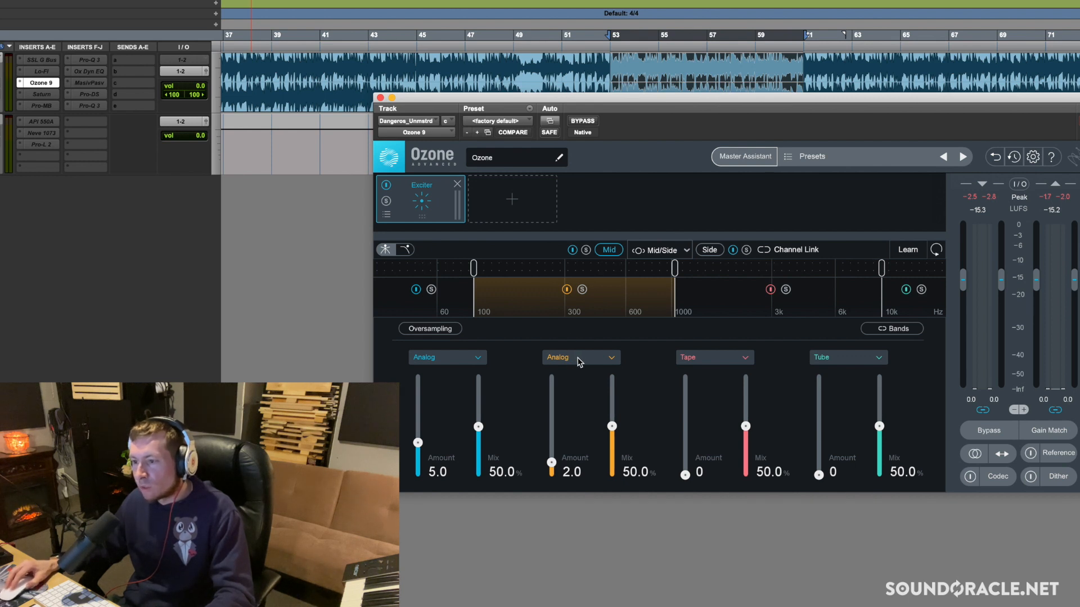
Try the Mid channel's third-band Exciter amount at 3.1, compare it bypassed and enabled during playback, and lower it to 2.0
click(734, 301)
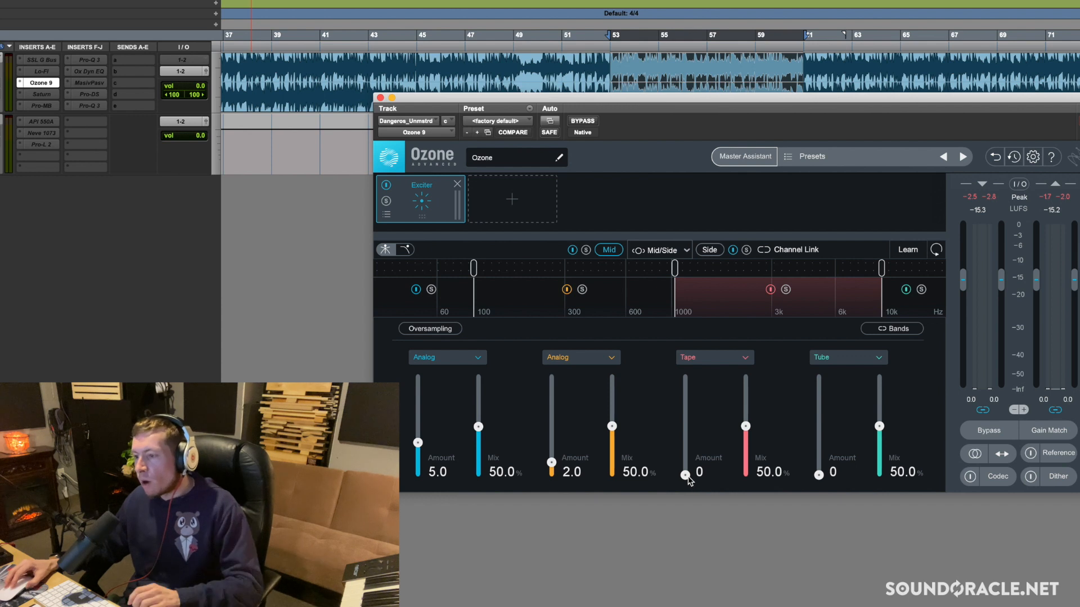
key(space)
drag(685, 477, 685, 454)
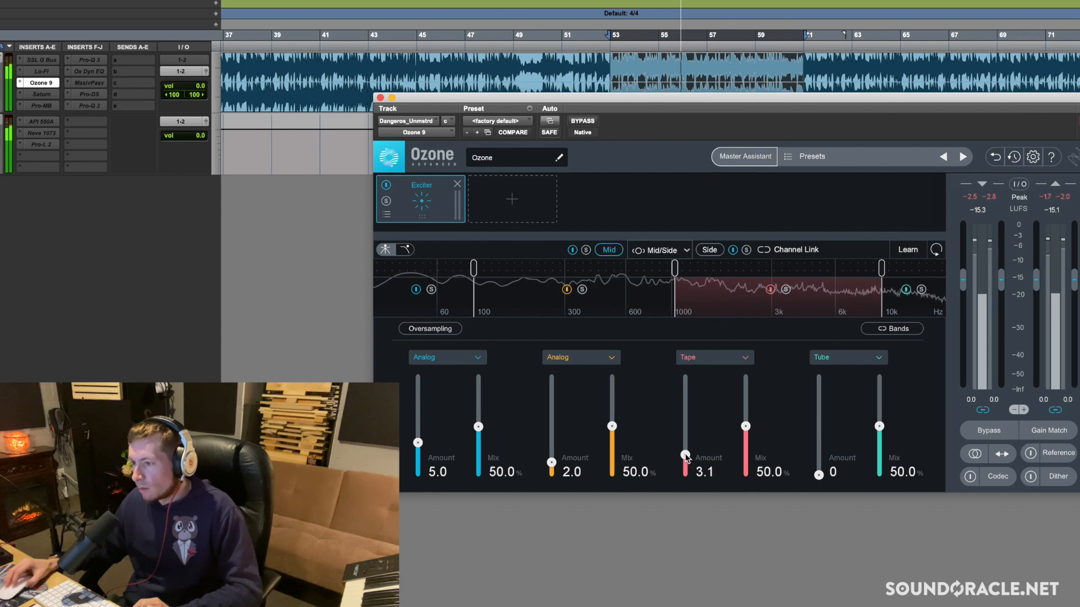
click(770, 290)
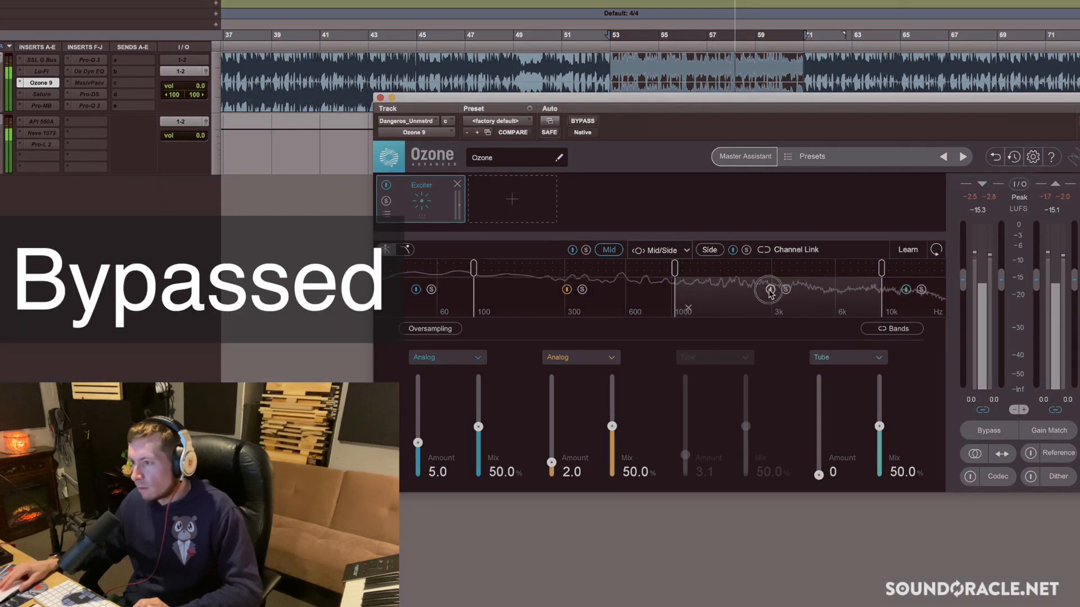
click(770, 289)
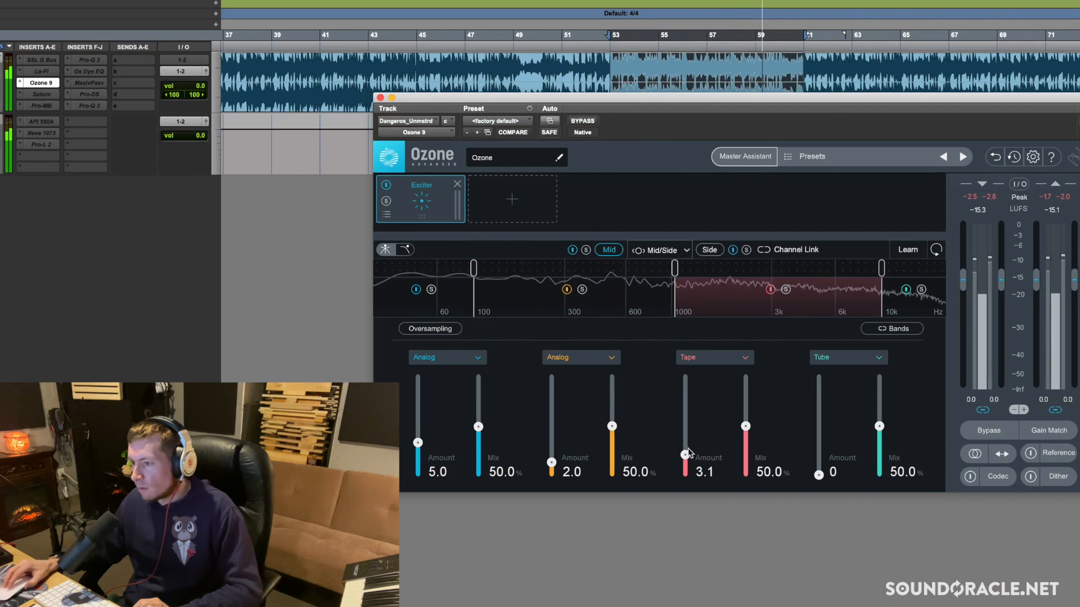
drag(685, 454, 686, 464)
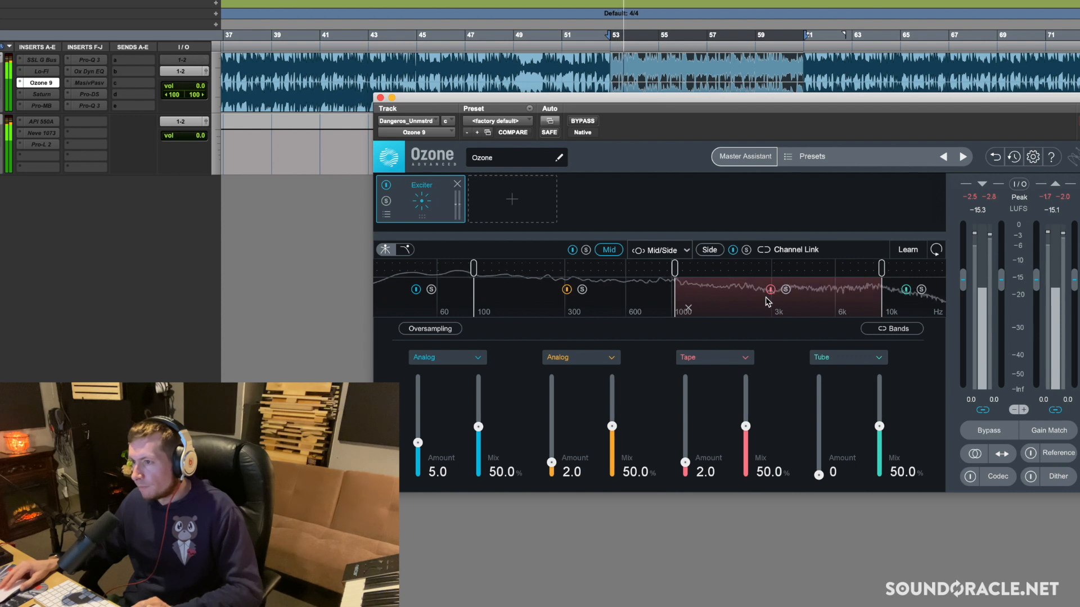
key(space)
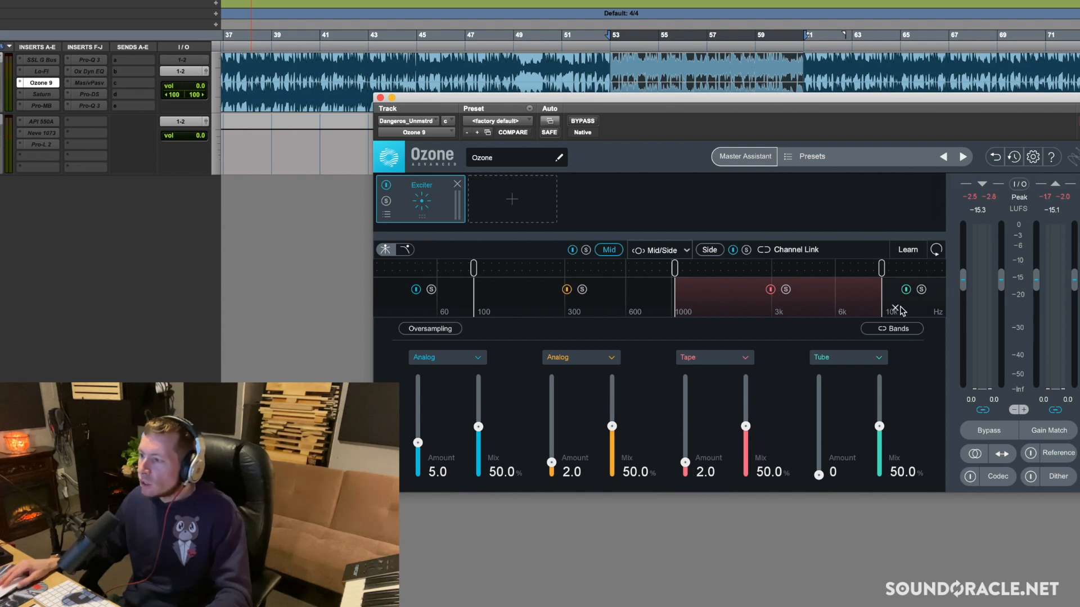
Set the Mid channel's highest-band Exciter amount to 4.0 and compare the band bypassed and enabled during playback
click(912, 311)
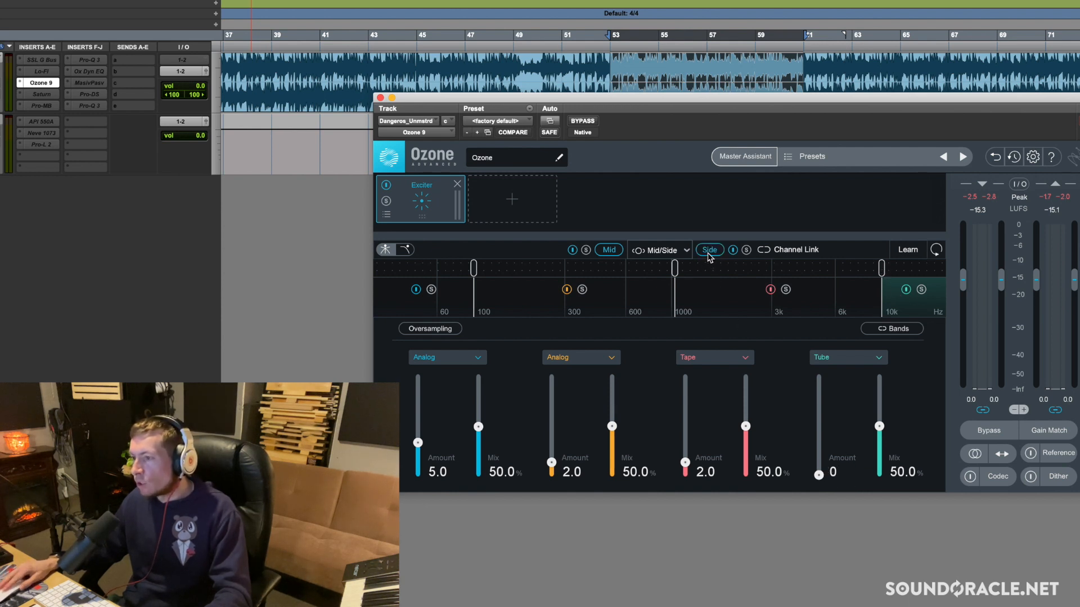
key(space)
drag(820, 475, 816, 450)
click(906, 290)
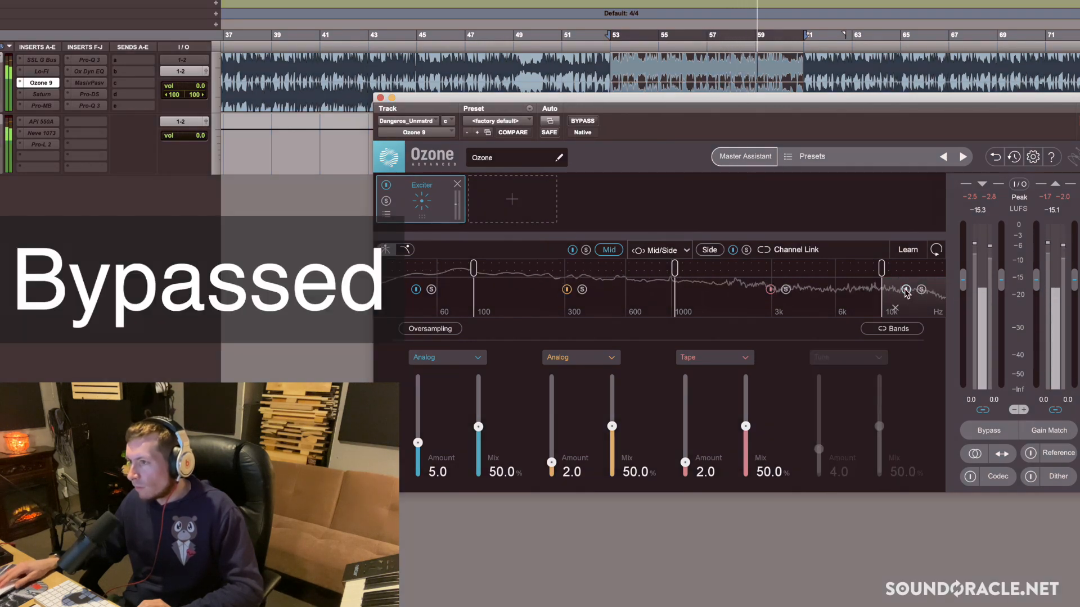
click(905, 290)
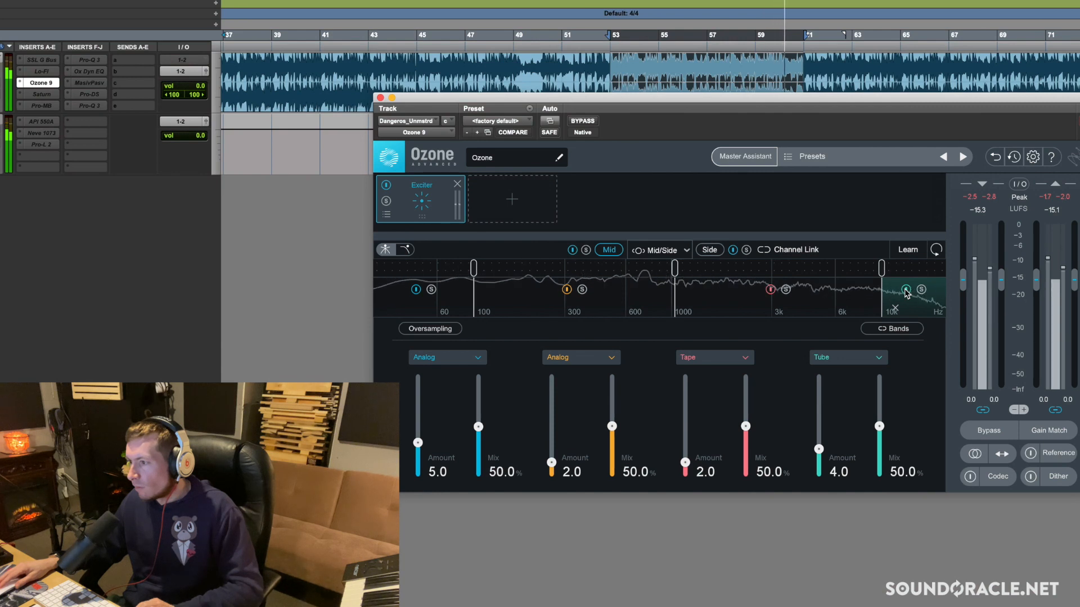
key(space)
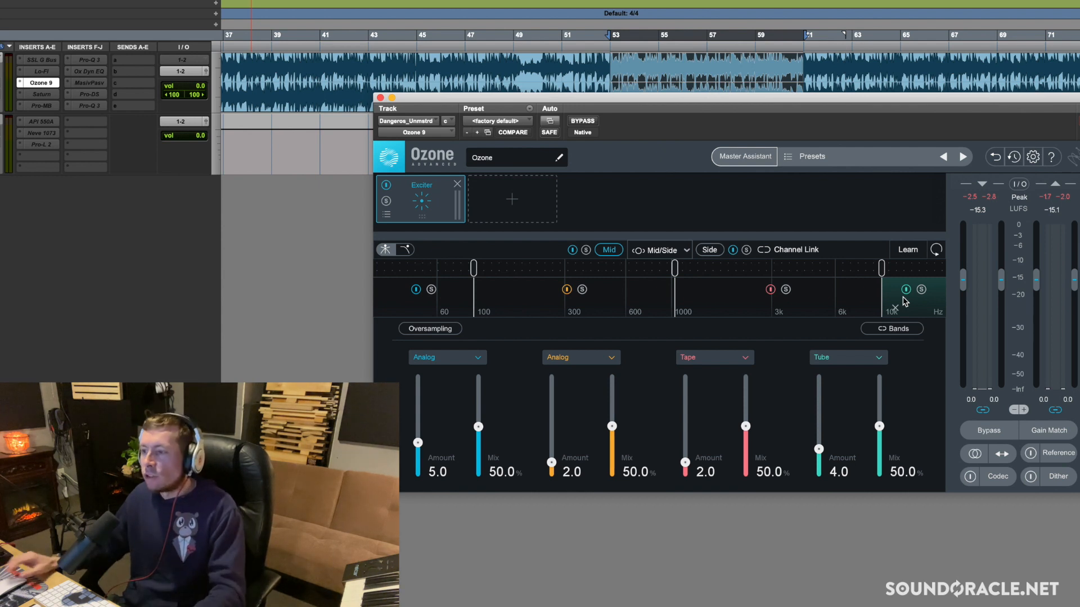
Switch to the Side channel, set its third-band Triode amount to 6.0, and compare the band bypassed and enabled during playback
click(714, 252)
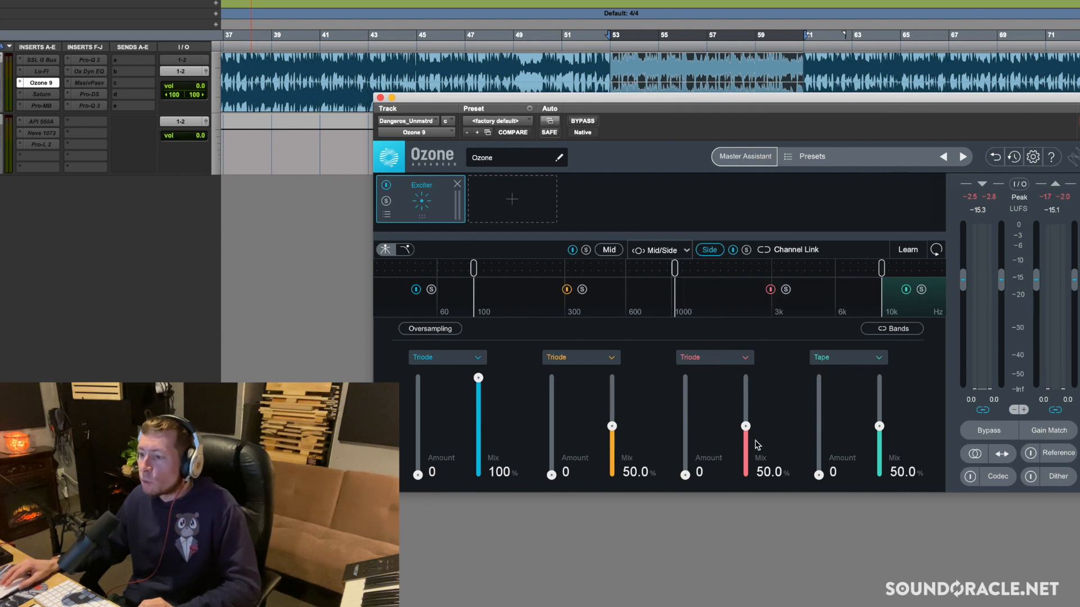
key(space)
drag(685, 475, 684, 437)
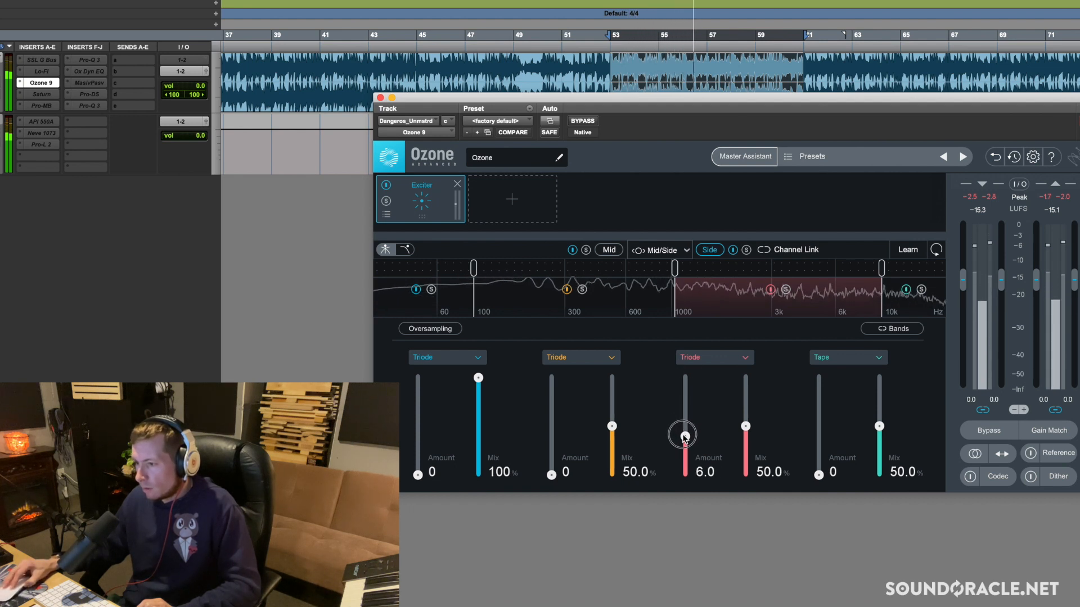
click(771, 289)
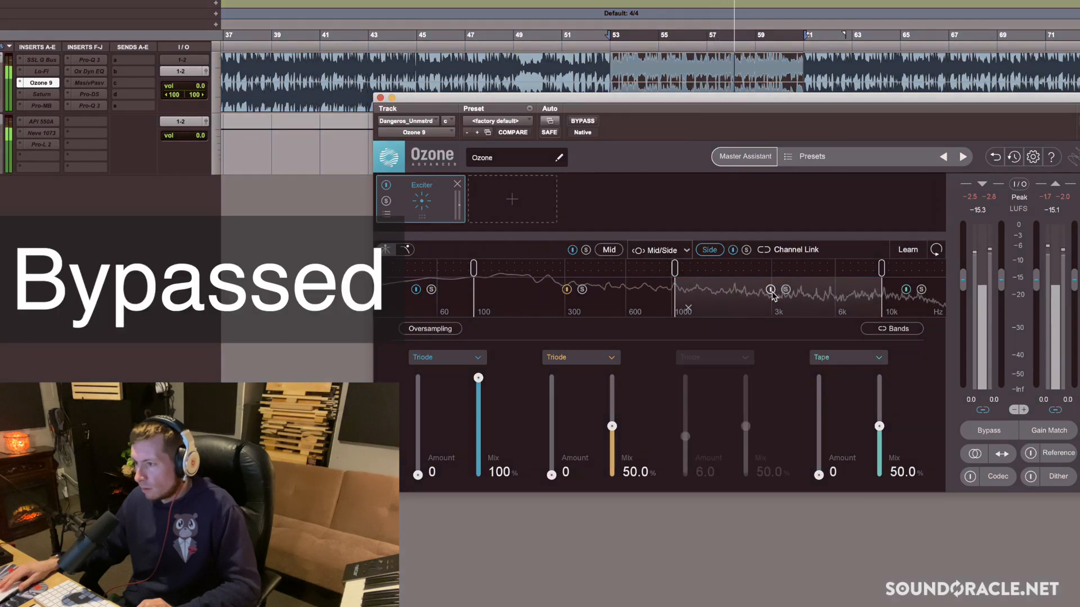
click(771, 290)
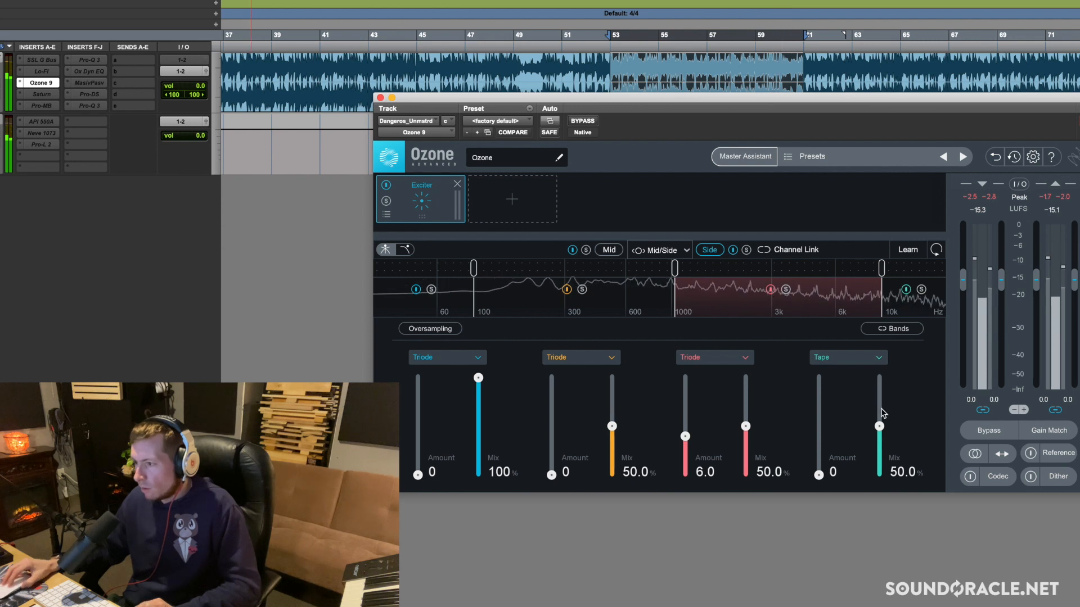
key(space)
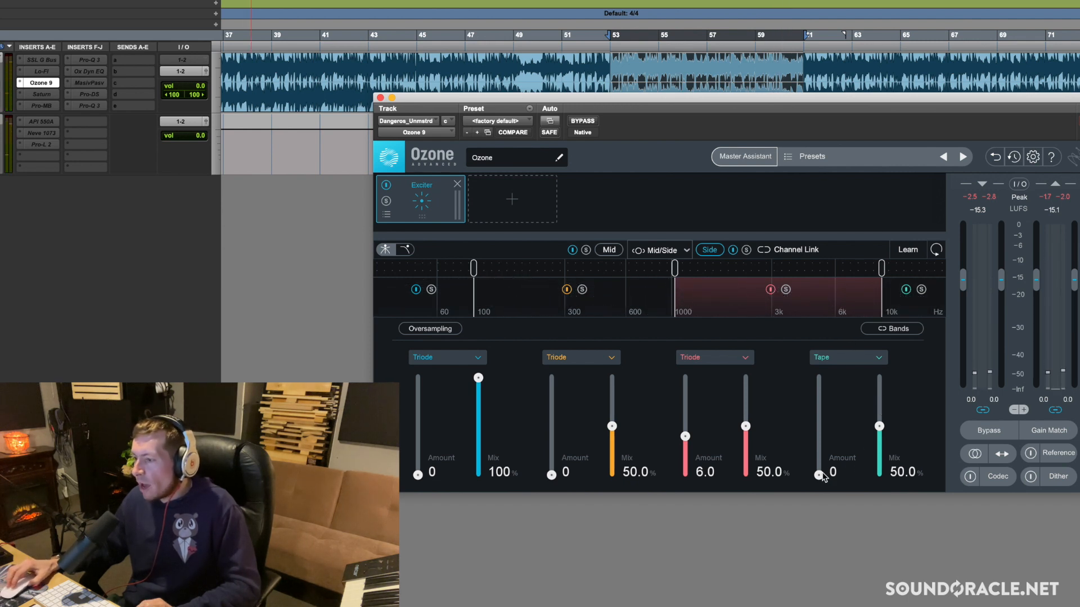
Set the Side channel's highest-band Tape amount to 7.5 and compare the band bypassed and enabled during playback
mouse_move(820, 475)
mouse_down()
mouse_move(822, 462)
mouse_move(828, 481)
mouse_up()
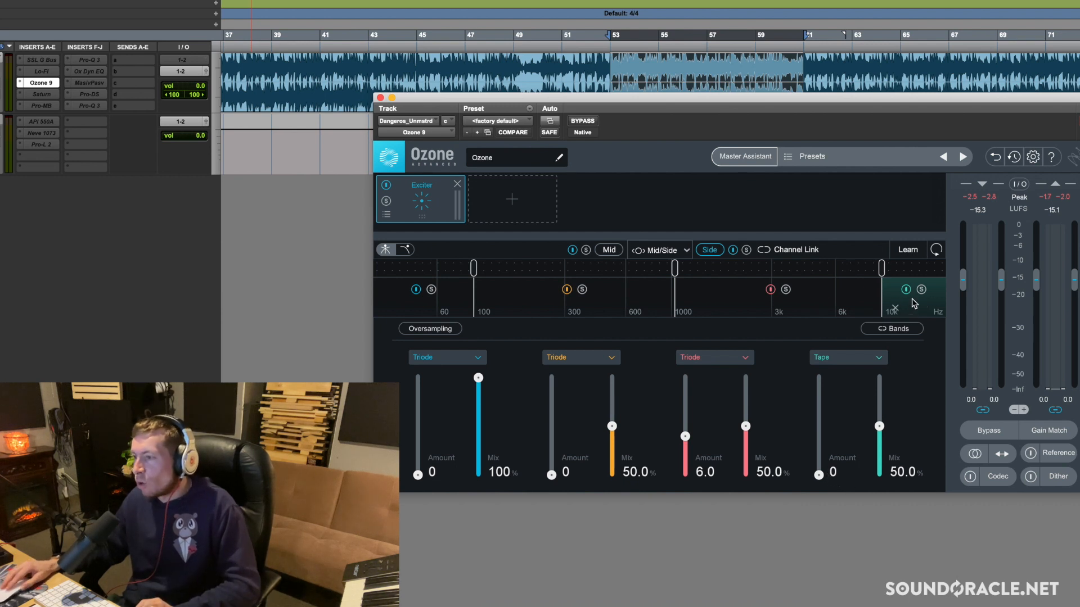
key(space)
drag(818, 475, 818, 426)
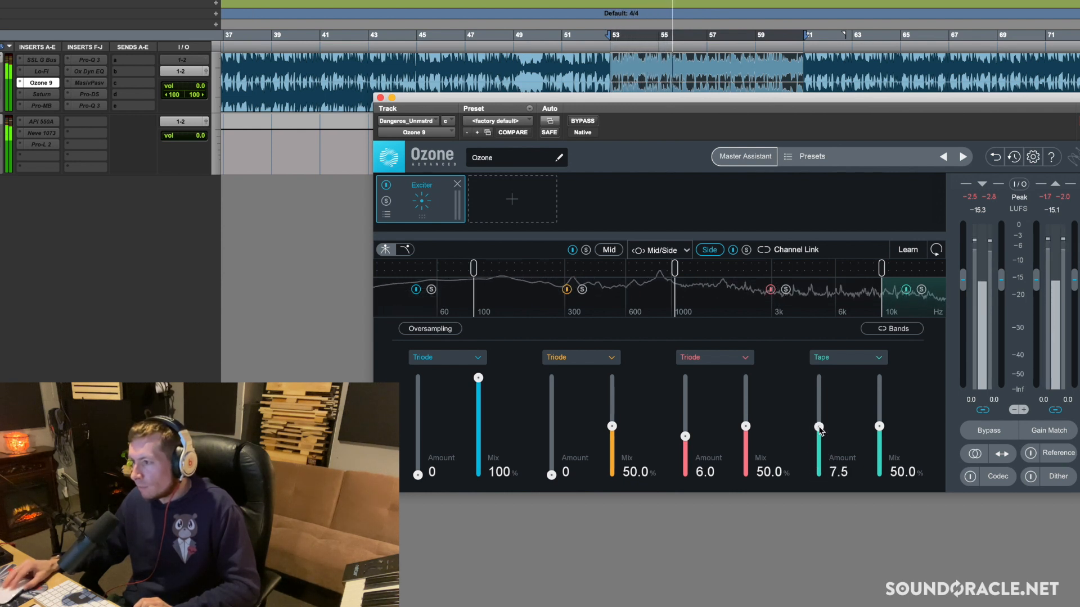
click(905, 289)
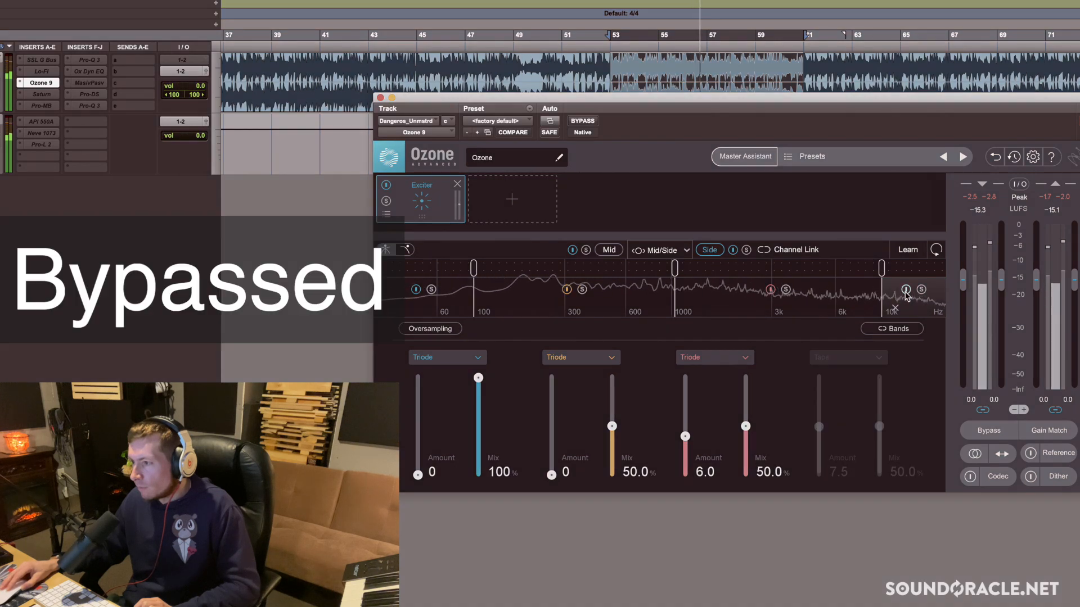
click(906, 290)
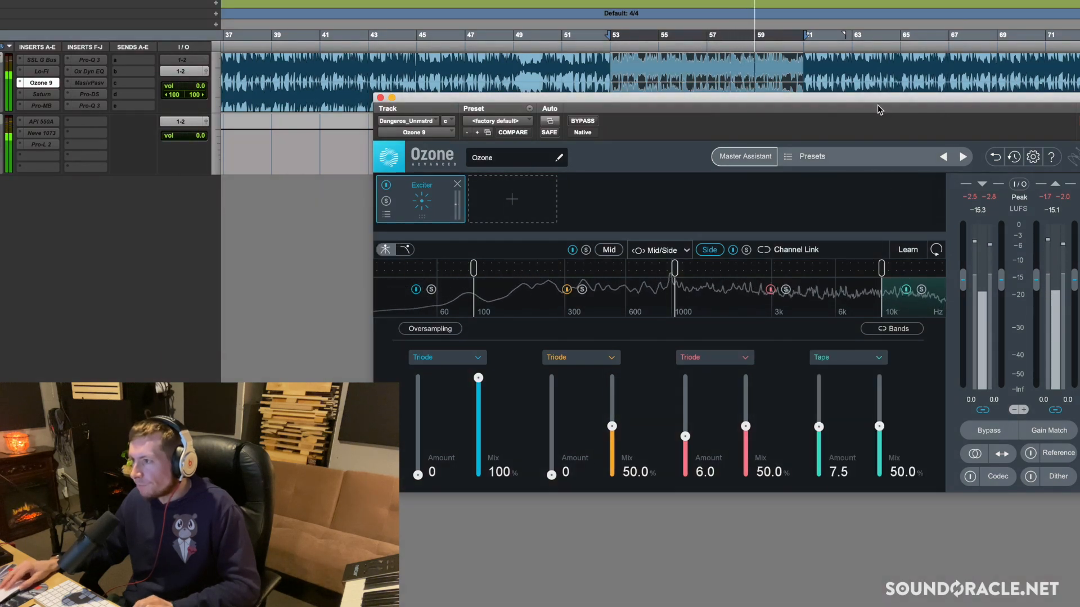
key(space)
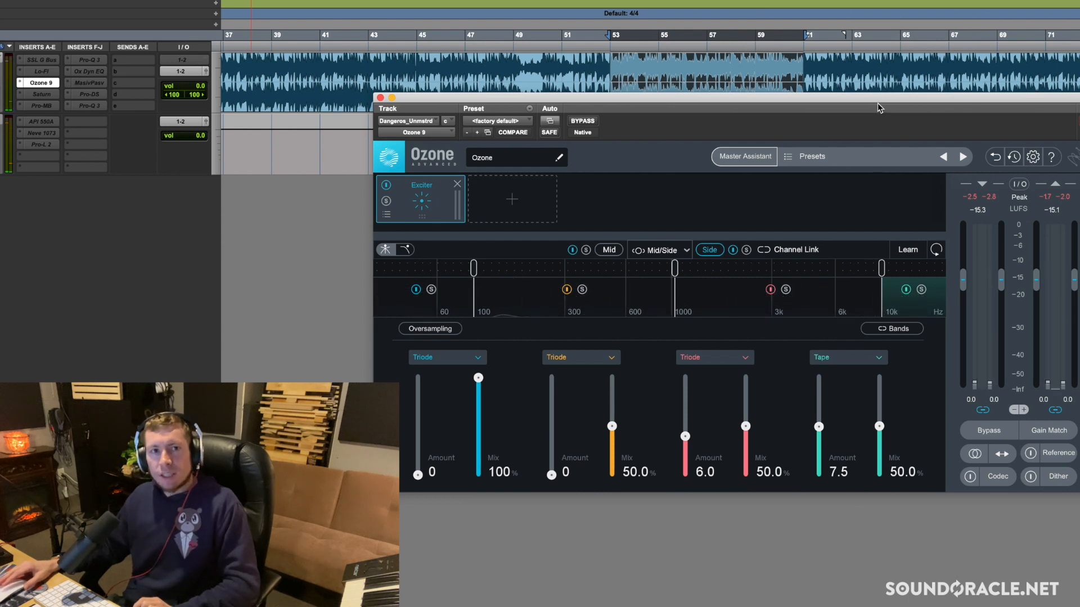
Select a later section of the track starting at bar 65 and reposition the plug-in window below the waveform
drag(879, 105, 876, 189)
click(937, 62)
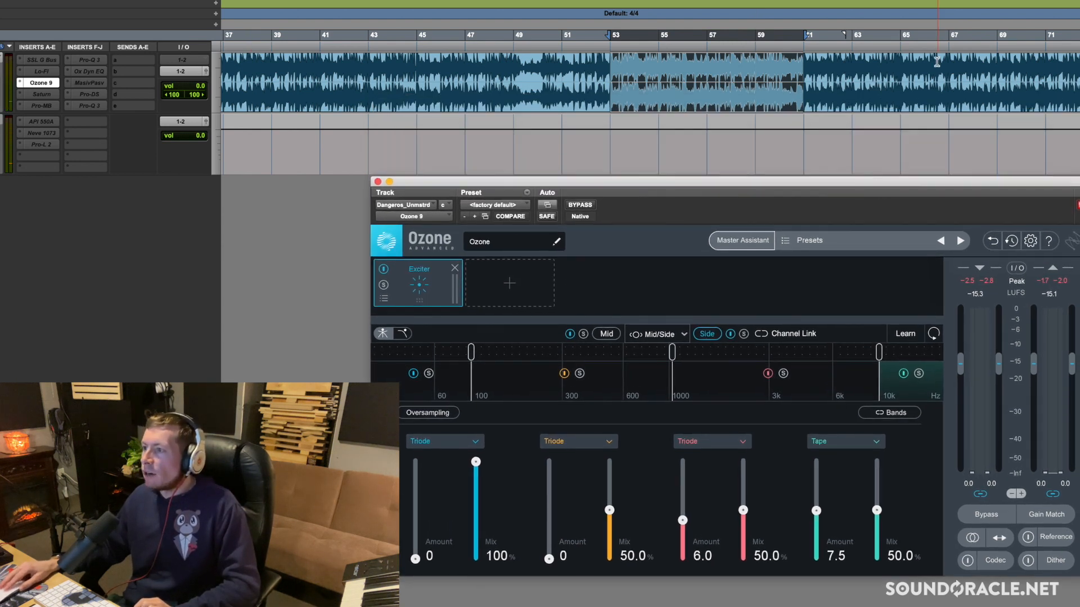
drag(910, 62, 1077, 63)
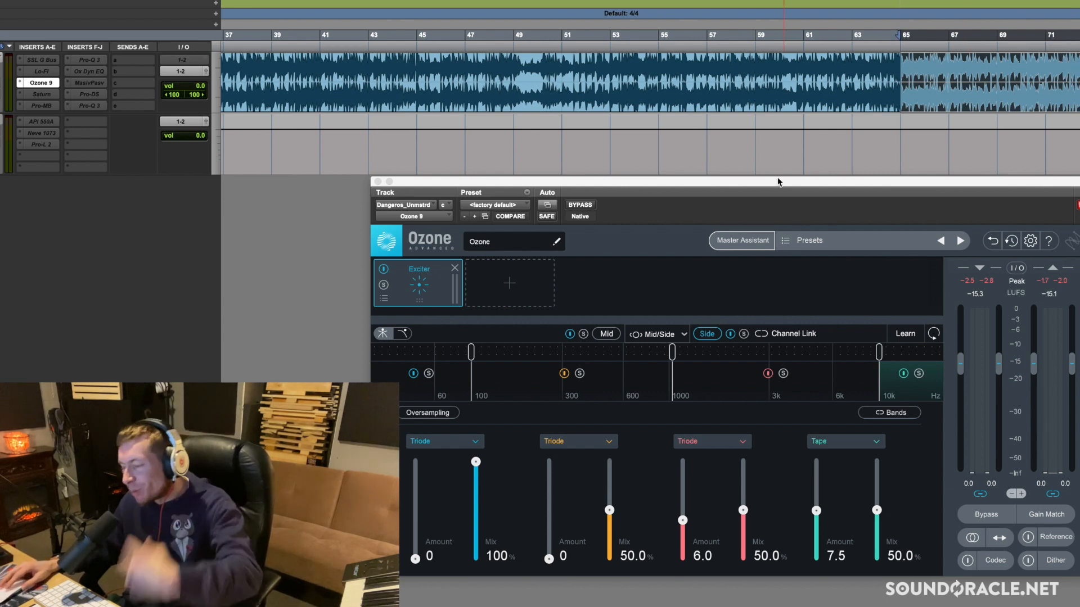
drag(778, 186, 753, 124)
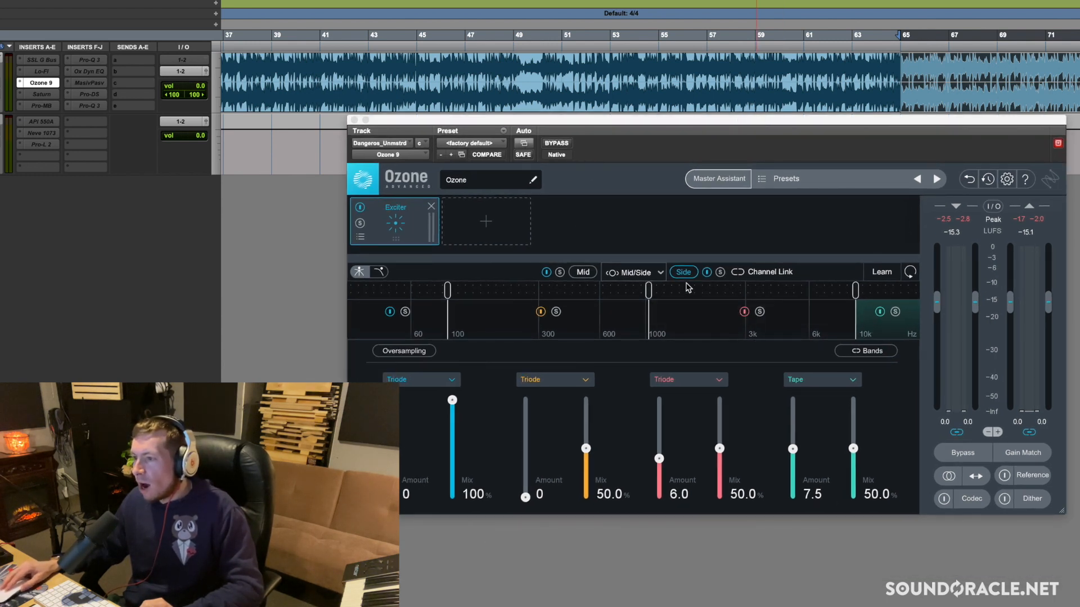
Compare the whole Side channel bypassed and enabled during playback, and lower its highest-band Tape amount to 6.2
click(706, 273)
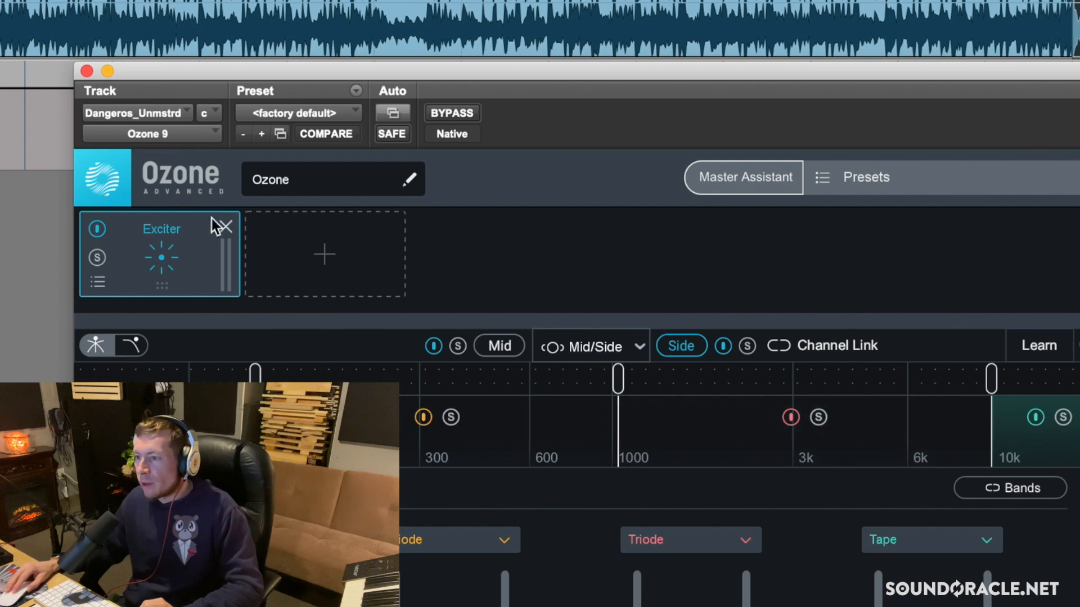
click(722, 346)
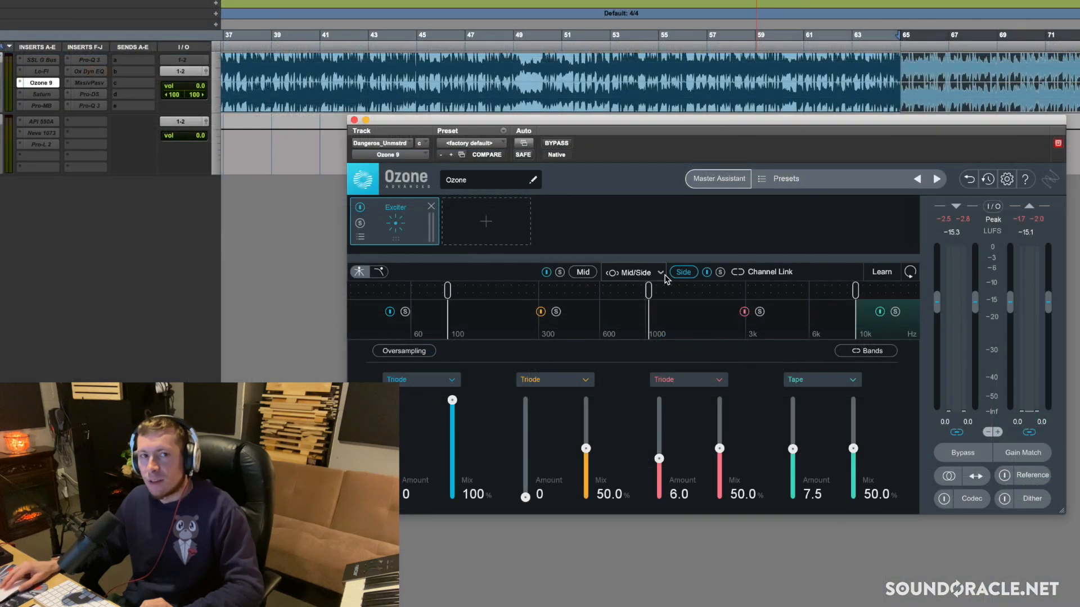
click(707, 273)
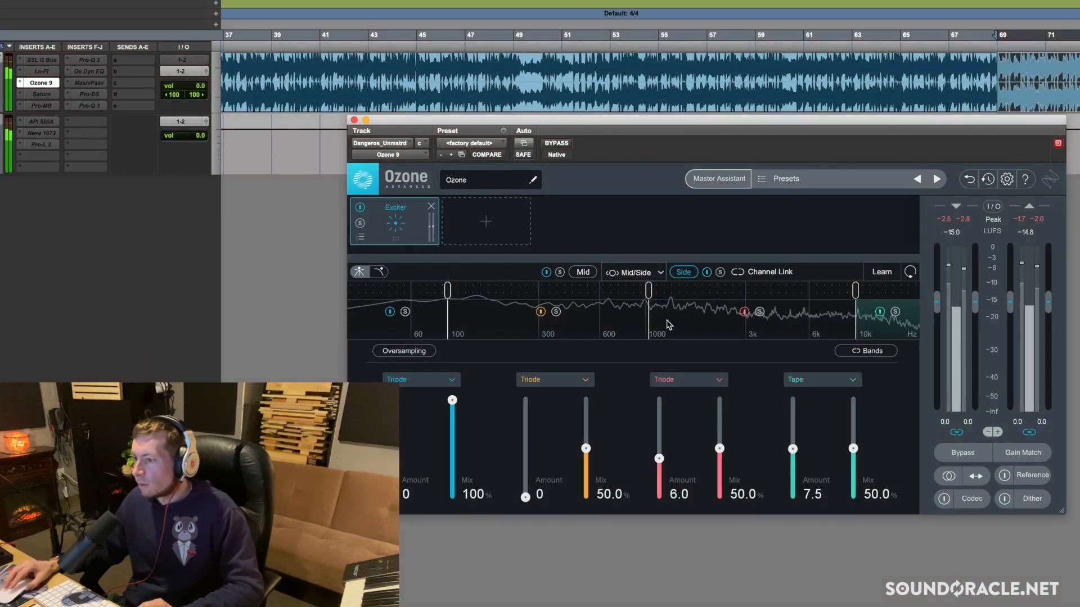
drag(792, 450, 794, 456)
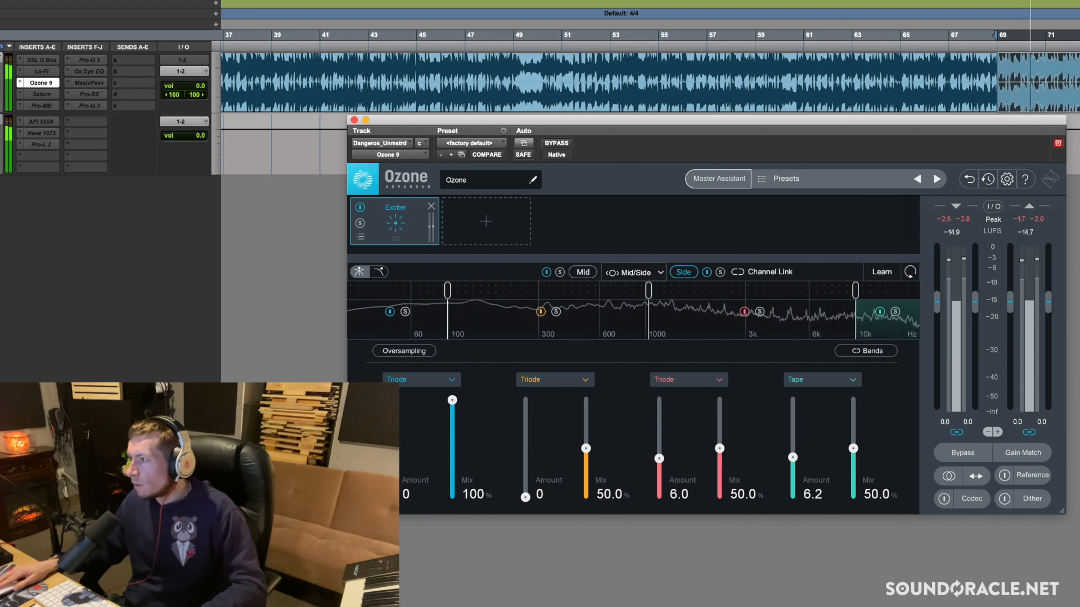
key(space)
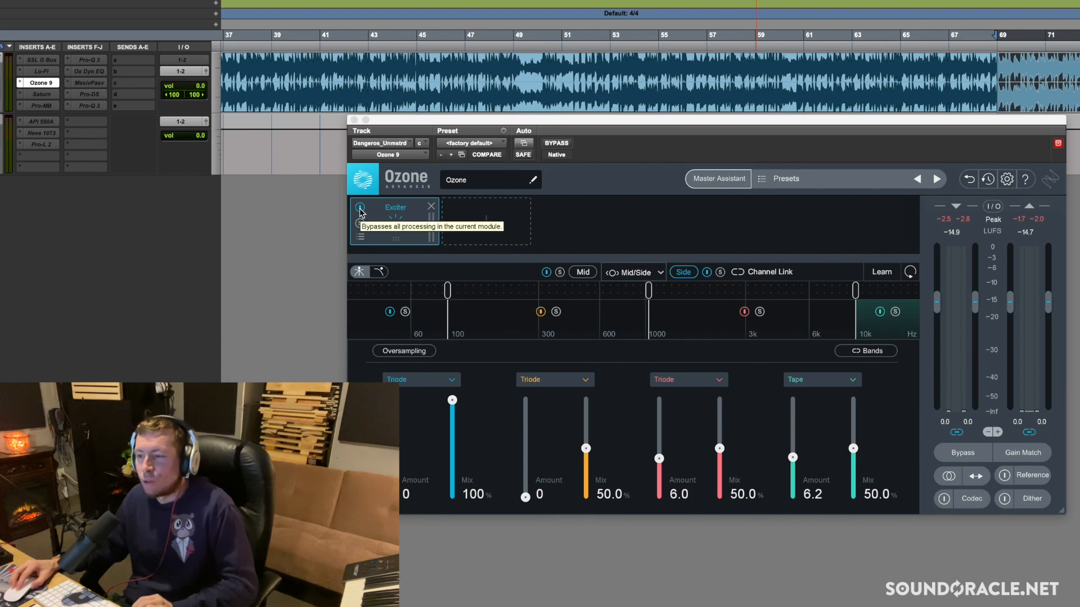
Compare the entire Exciter module bypassed and enabled several times during playback
key(space)
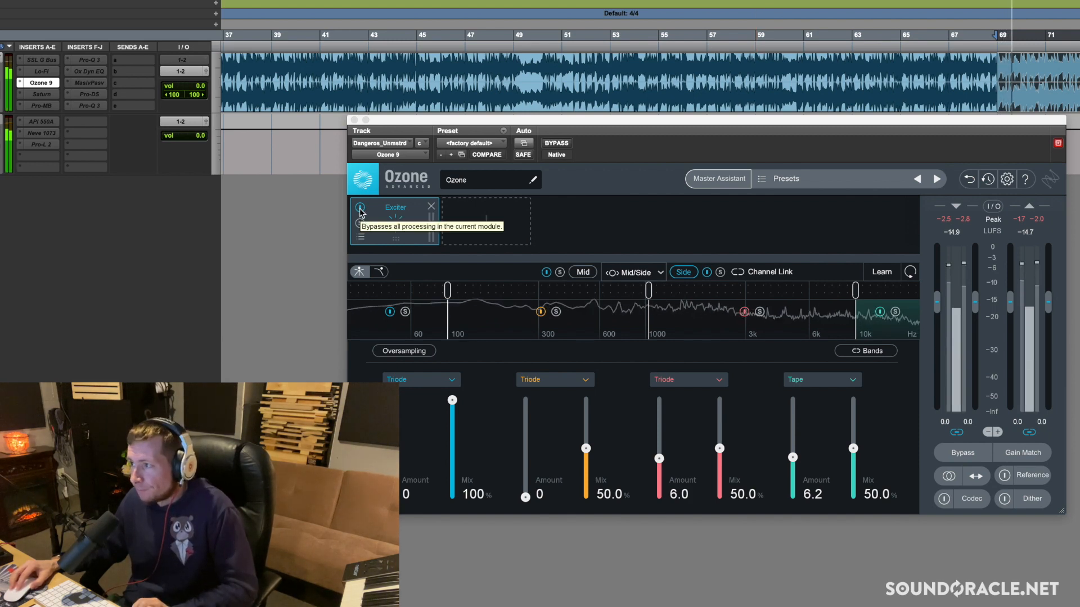
click(360, 208)
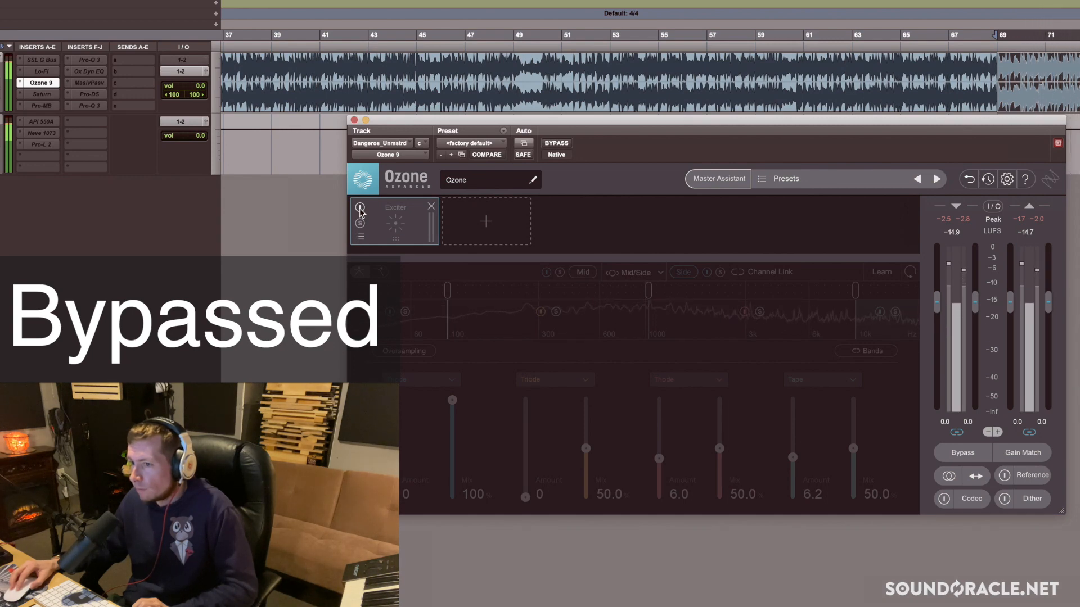
click(359, 208)
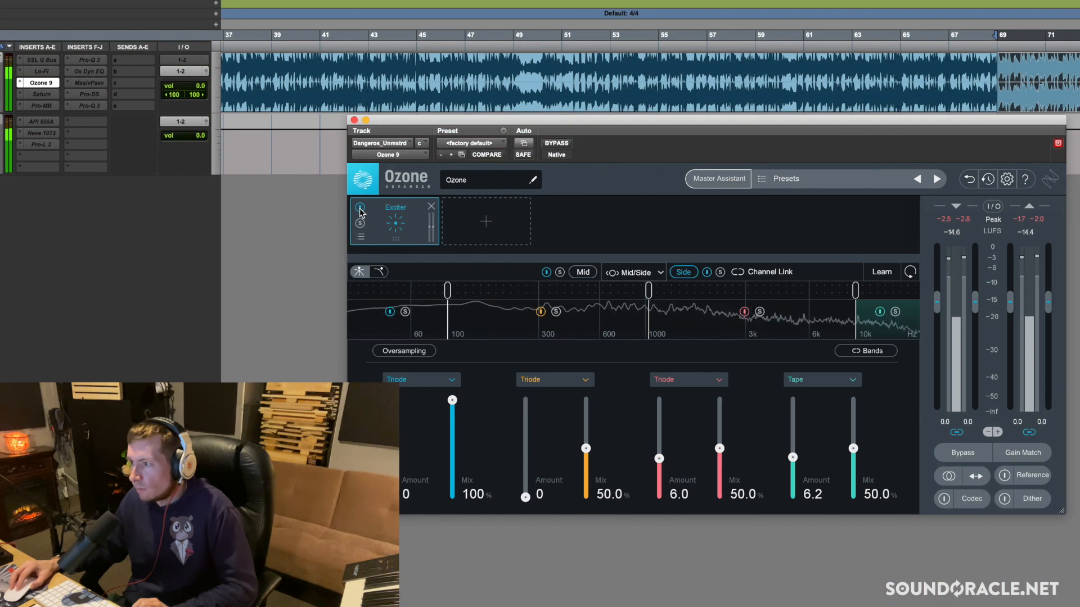
click(360, 208)
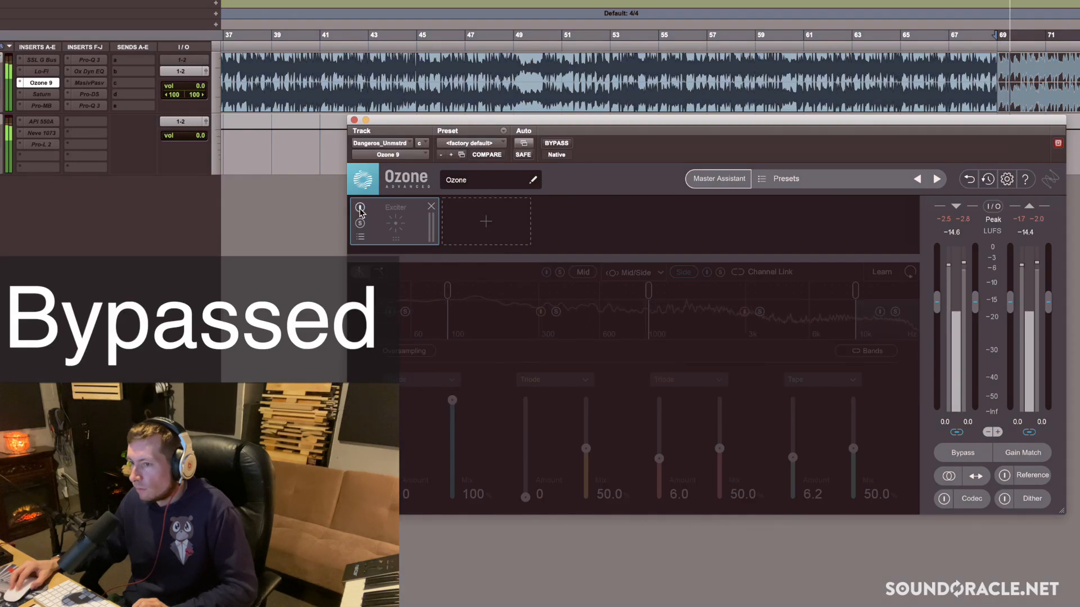
click(360, 208)
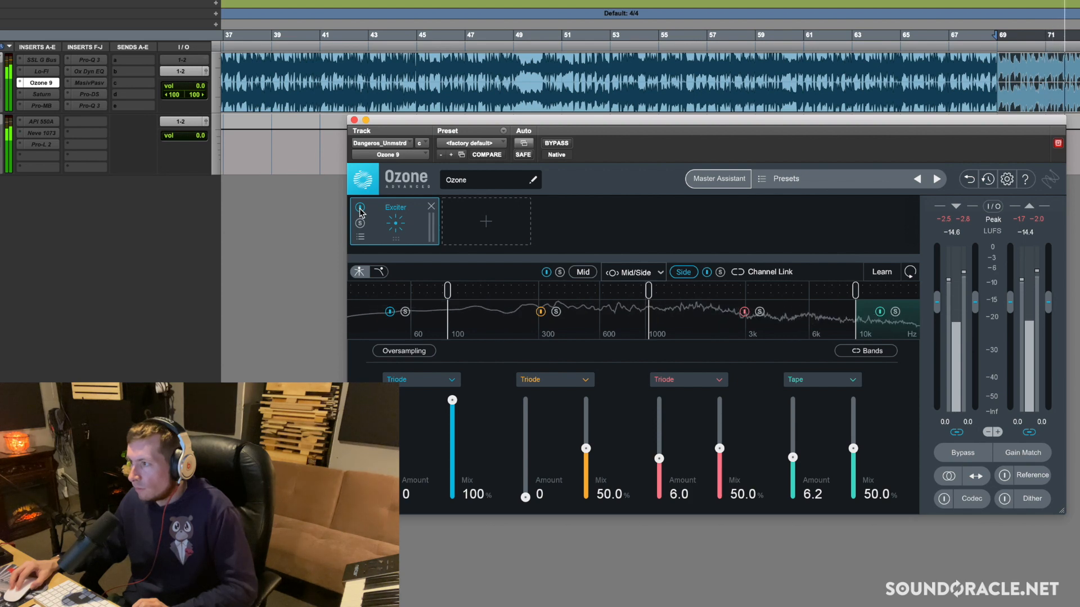
click(360, 208)
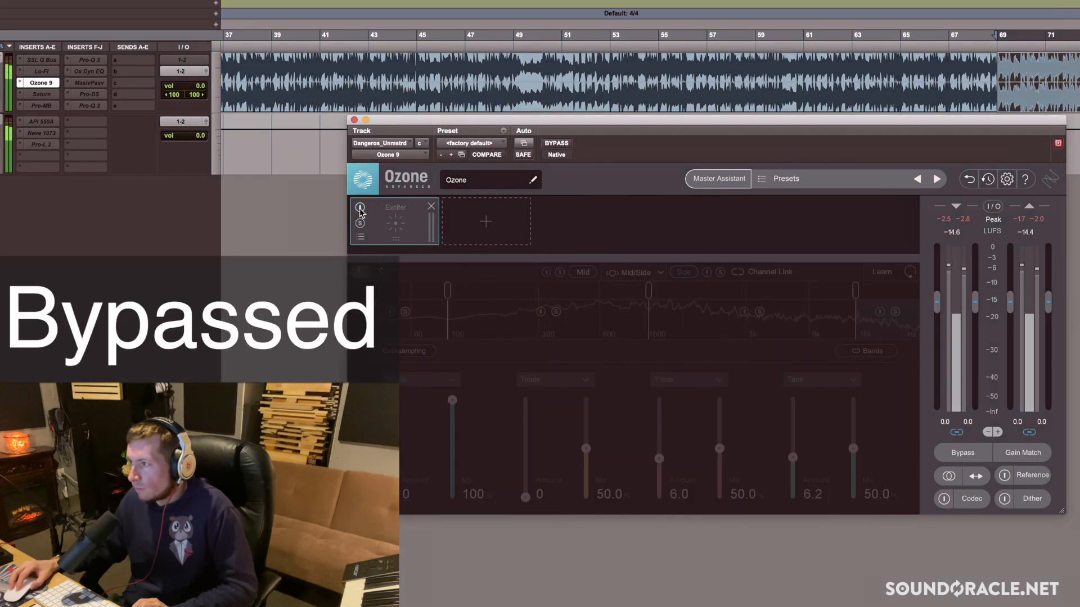
click(359, 209)
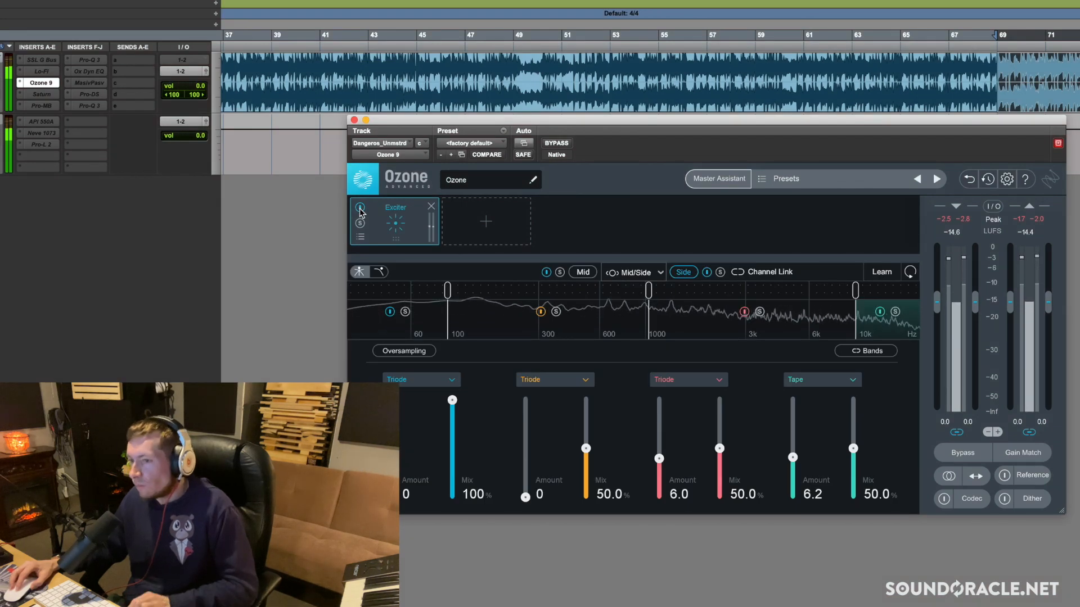
key(space)
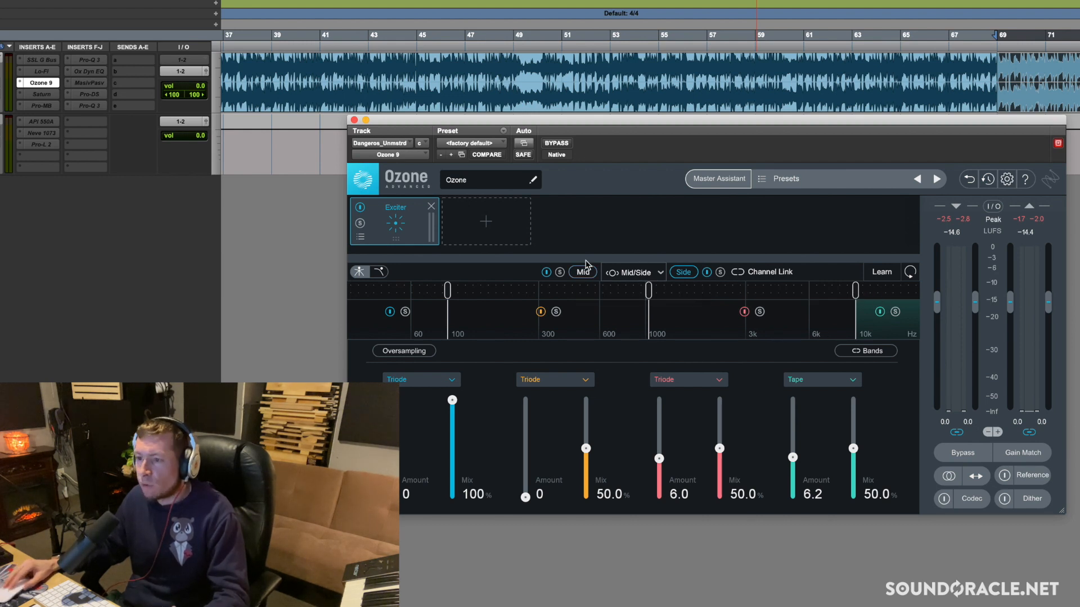
Close the Ozone 9 window, open the Saturn insert, and add four crossovers to split the spectrum into five bands
click(366, 120)
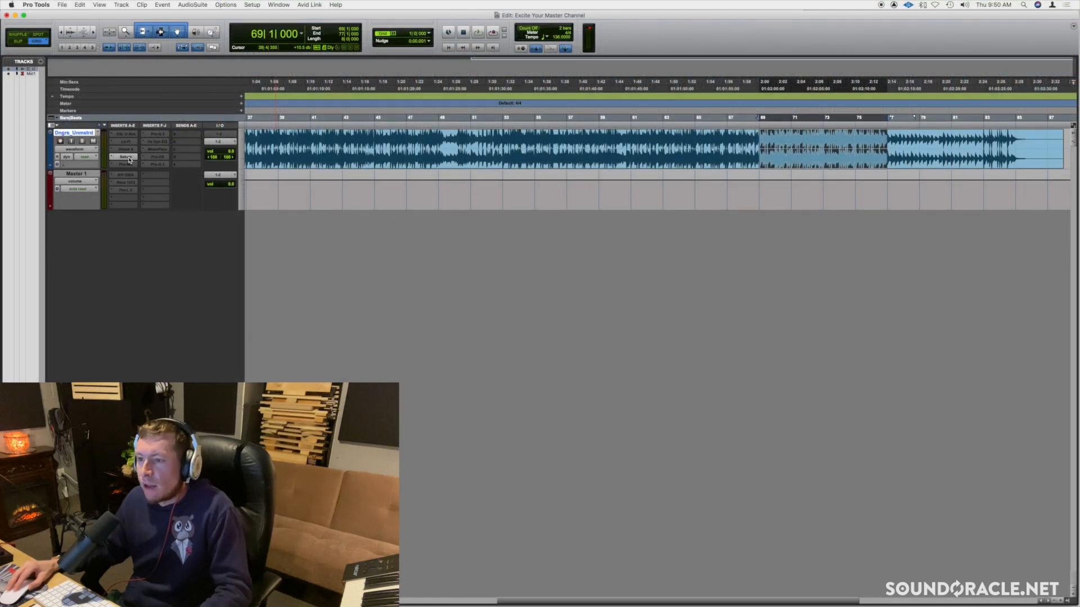
click(127, 157)
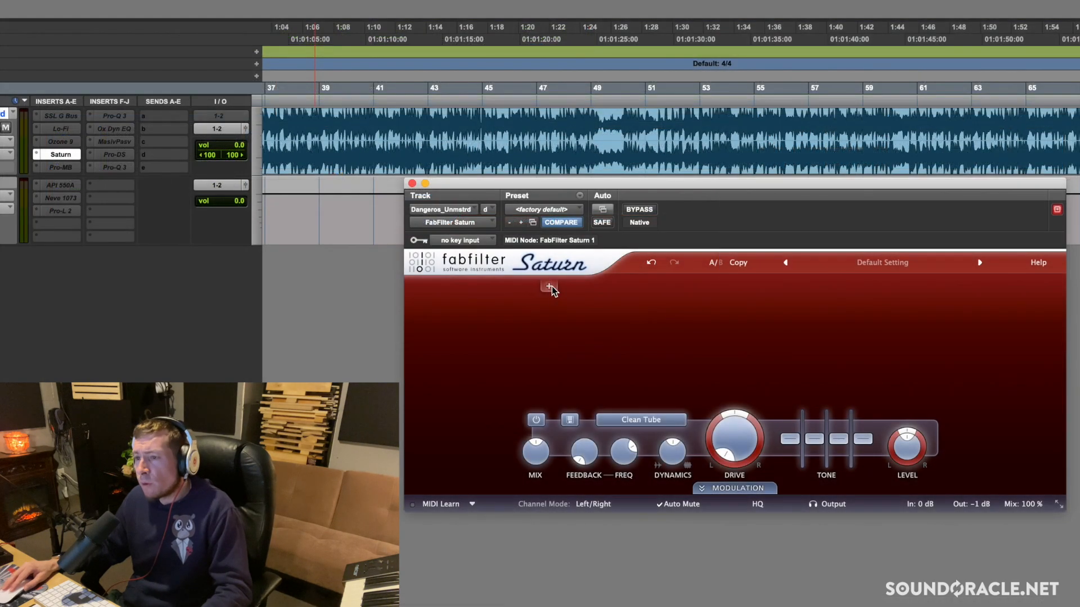
click(539, 288)
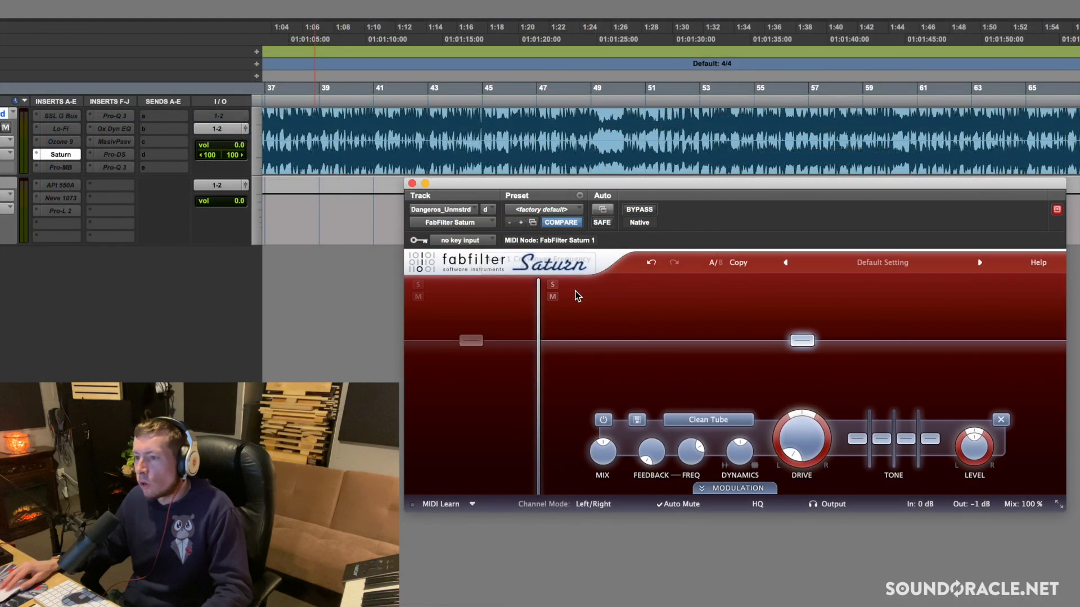
click(627, 289)
click(762, 292)
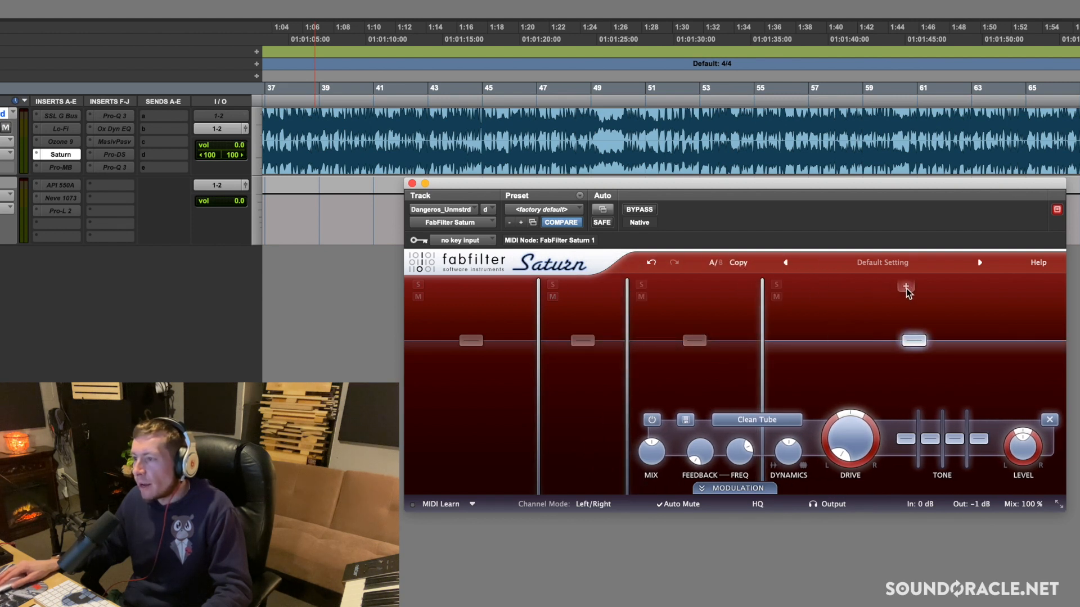
click(916, 289)
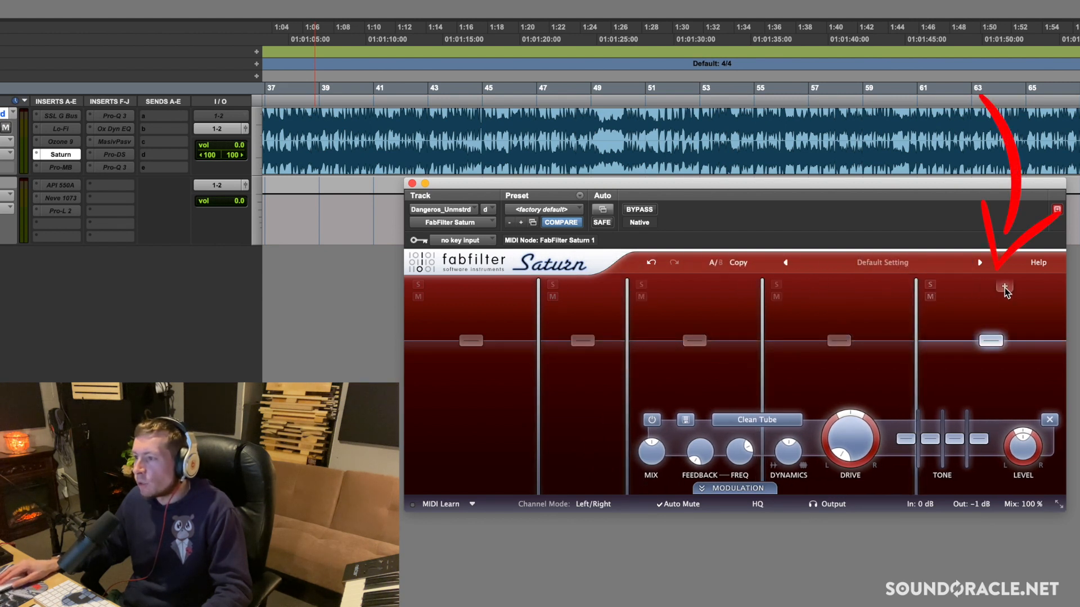
Shift Saturn's four crossovers to higher frequencies and set the channel mode to Mid/Side
drag(916, 327, 1001, 325)
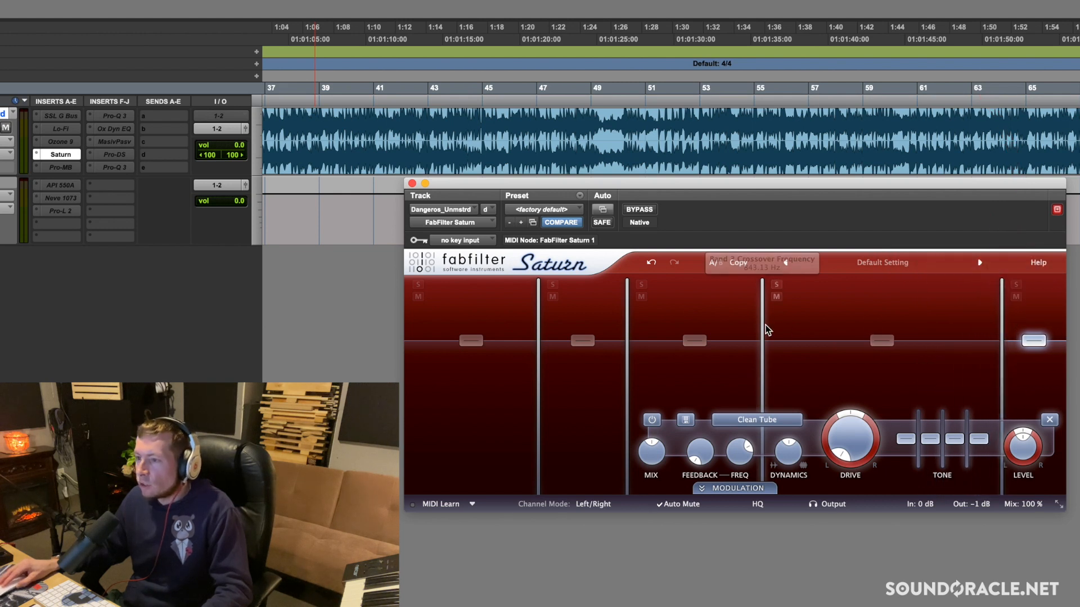
drag(762, 324, 836, 331)
drag(627, 315, 659, 319)
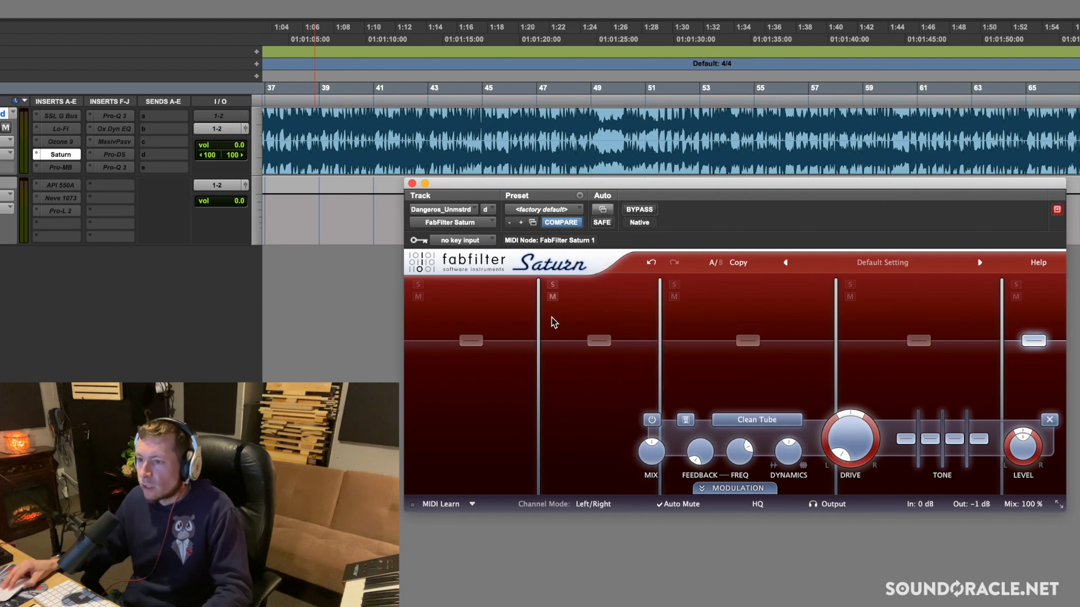
drag(538, 320, 560, 310)
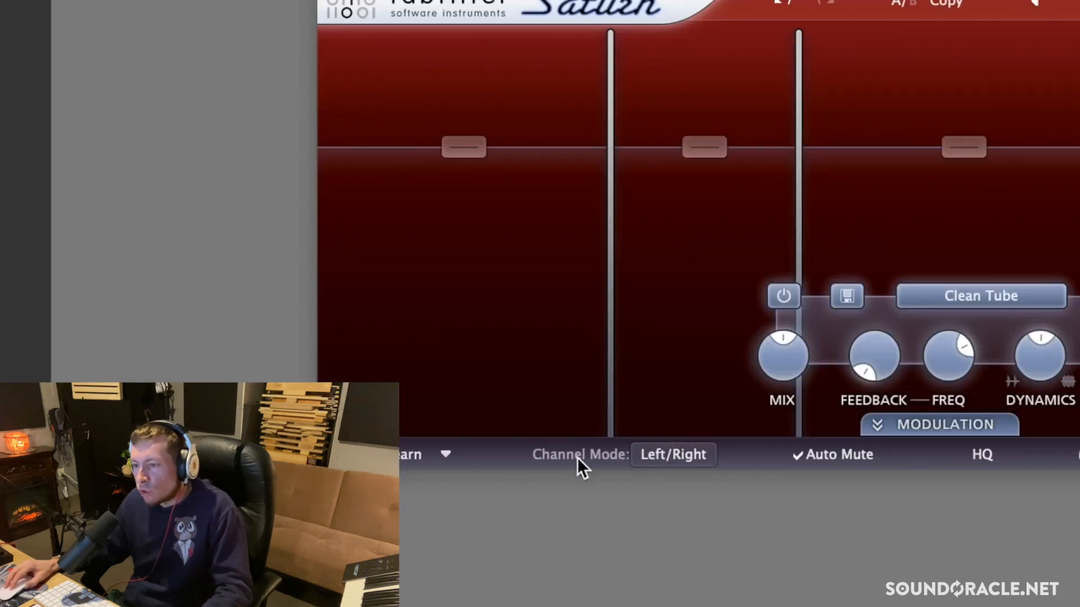
click(680, 455)
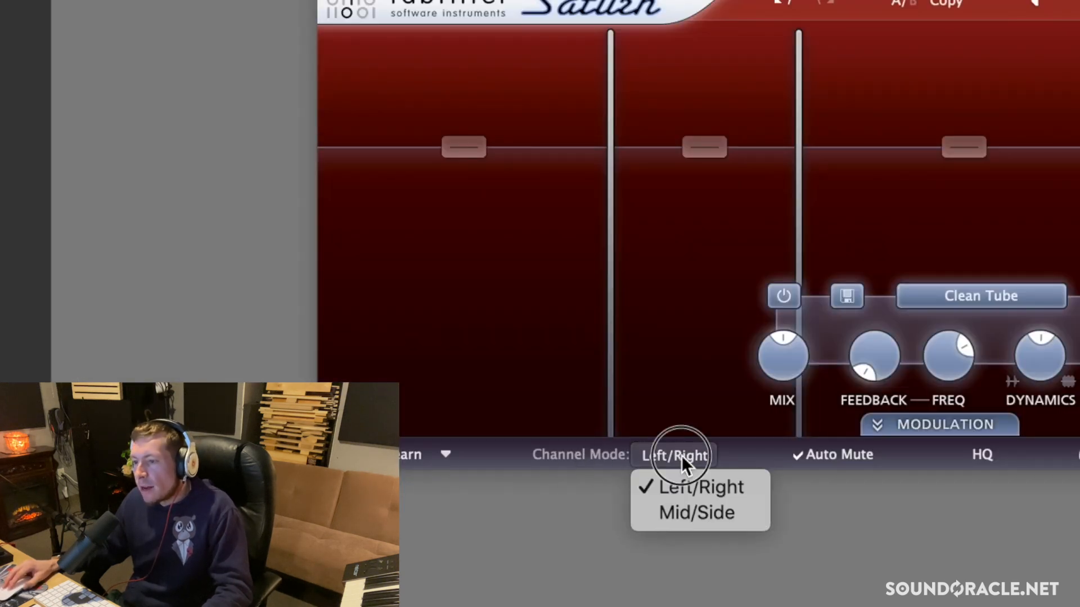
click(684, 512)
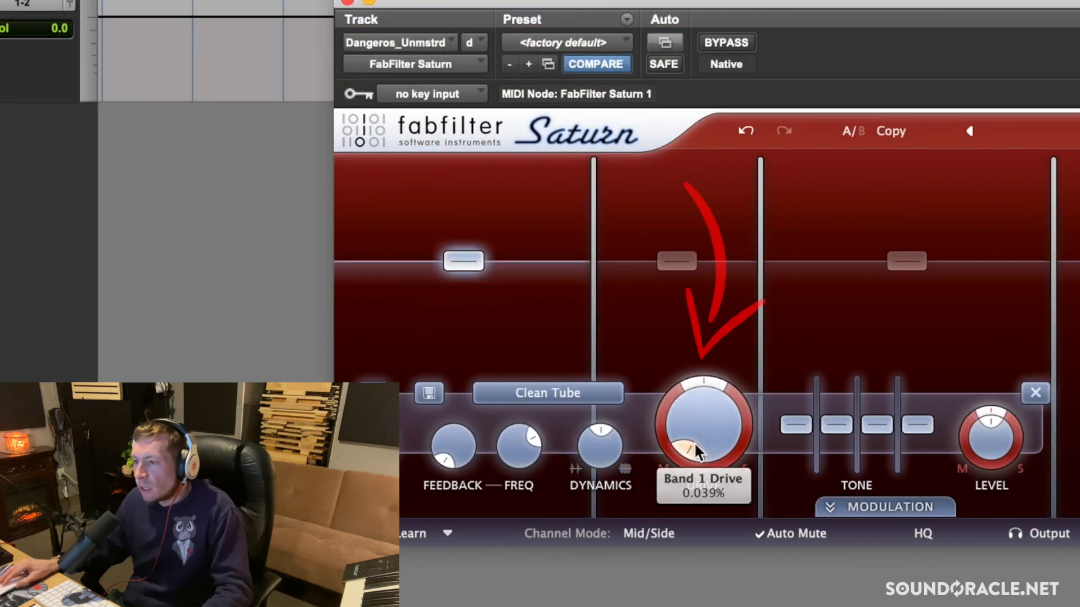
Adjust band 1's Mid/Side drive pan and pan band 4's drive fully to the Side at 1.000
mouse_move(694, 447)
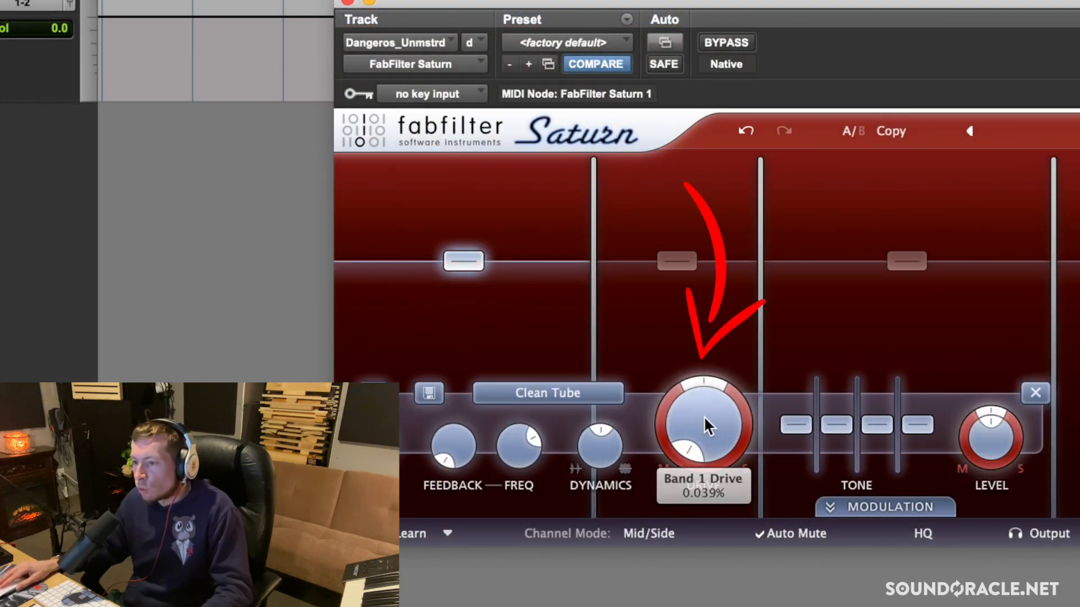
drag(705, 376, 729, 493)
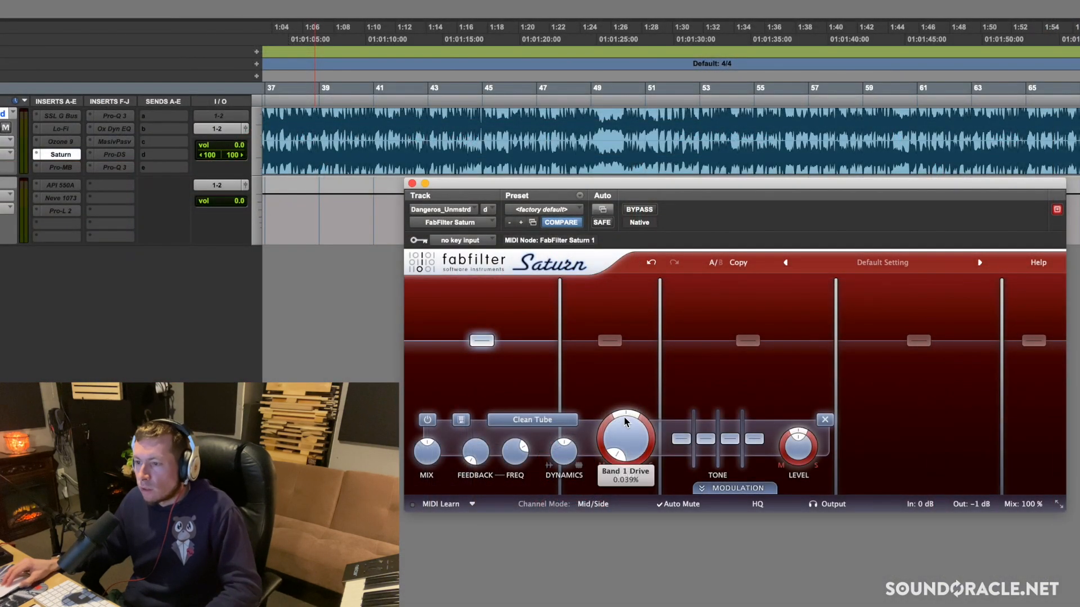
drag(625, 415, 571, 562)
click(918, 340)
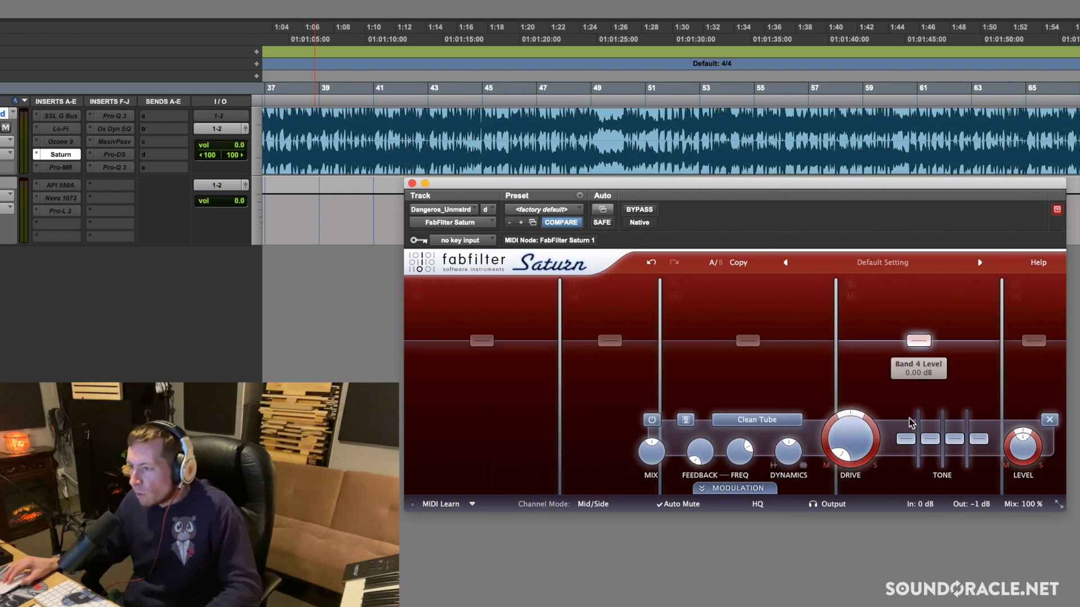
drag(884, 433, 874, 525)
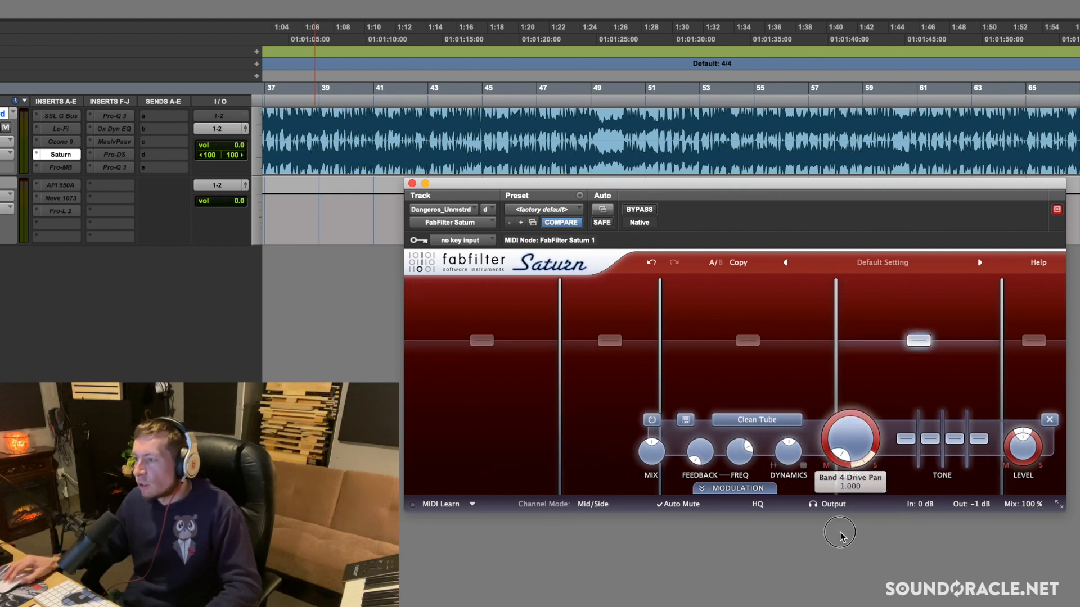
Pan band 5's drive fully to the Side in Saturn
click(1034, 340)
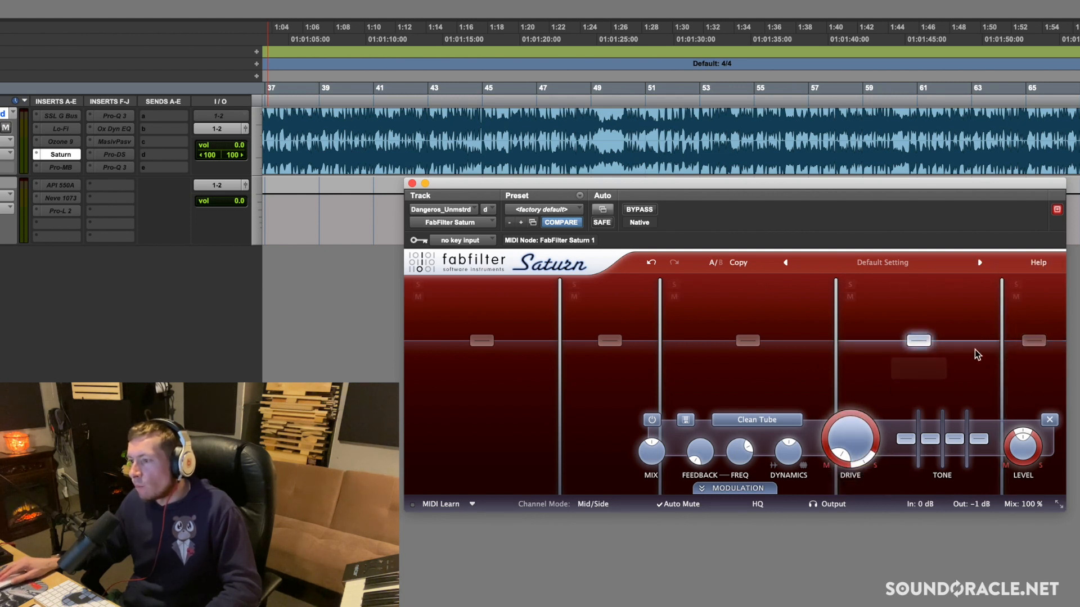
click(1033, 341)
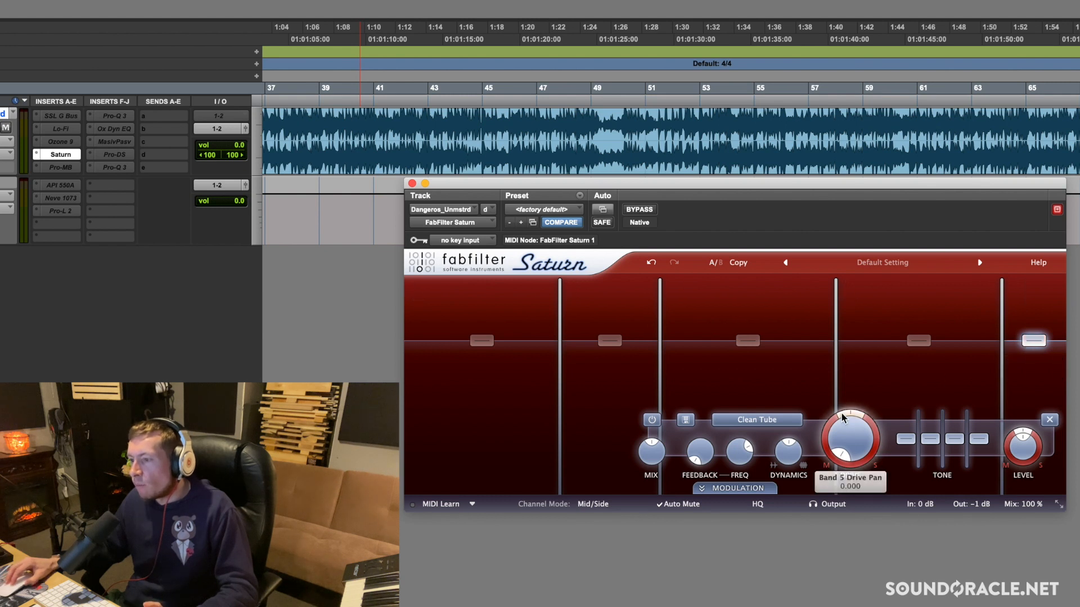
mouse_move(842, 416)
mouse_down()
mouse_move(801, 437)
mouse_move(853, 389)
mouse_move(885, 465)
mouse_move(836, 519)
mouse_move(810, 519)
mouse_up()
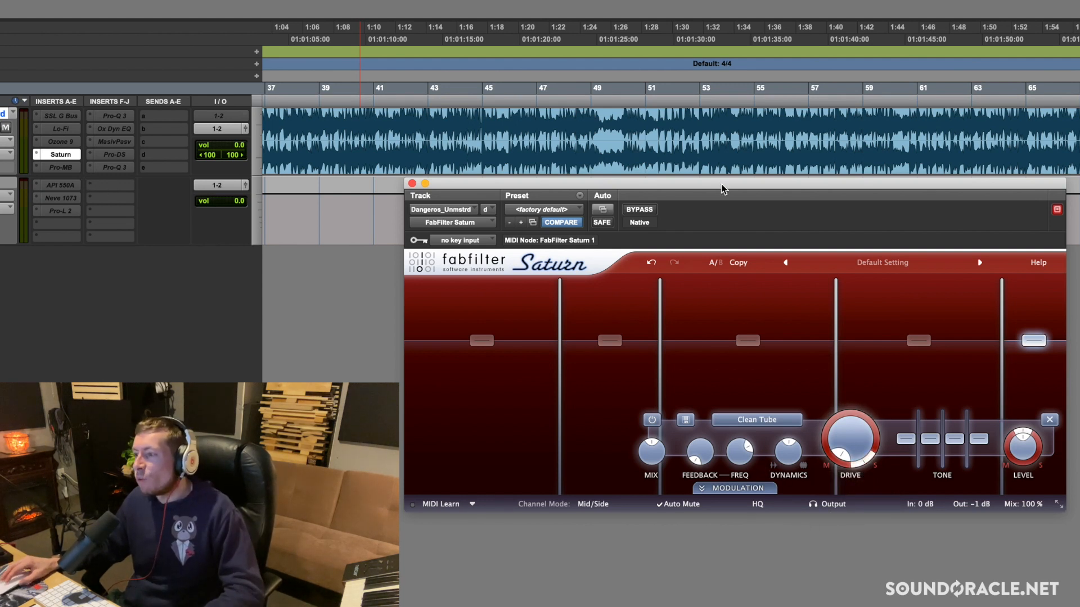
click(916, 341)
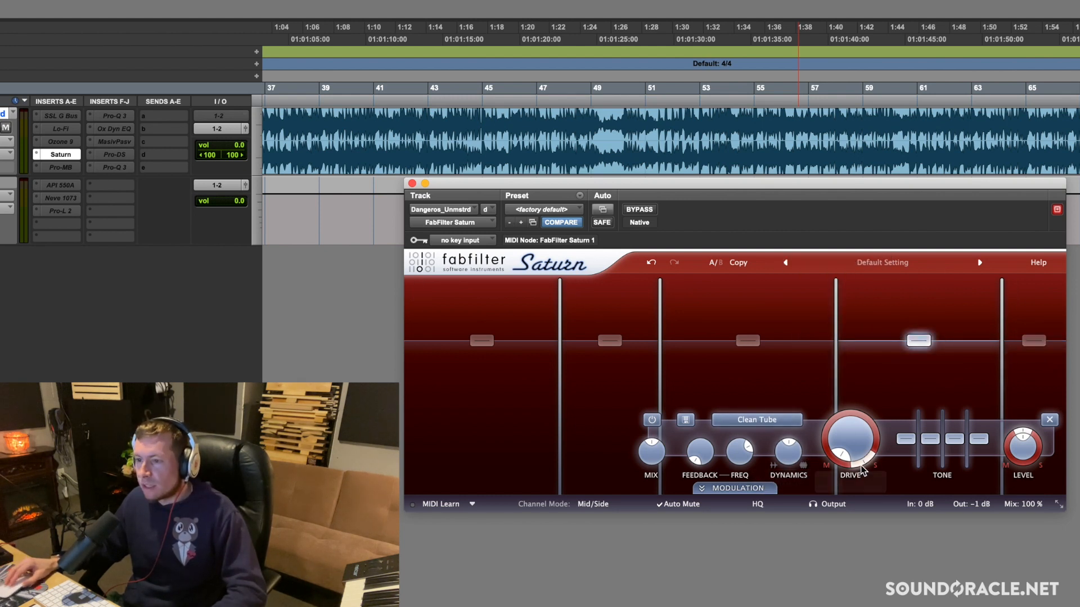
Try band 1's mix at 100% and return it to 50%
click(482, 340)
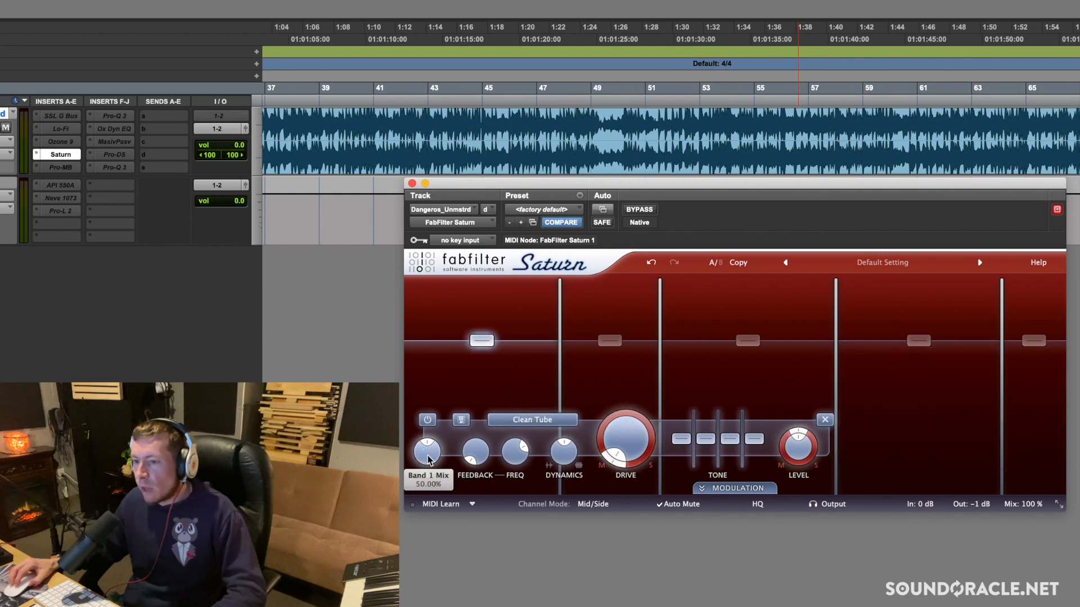
drag(426, 459, 445, 324)
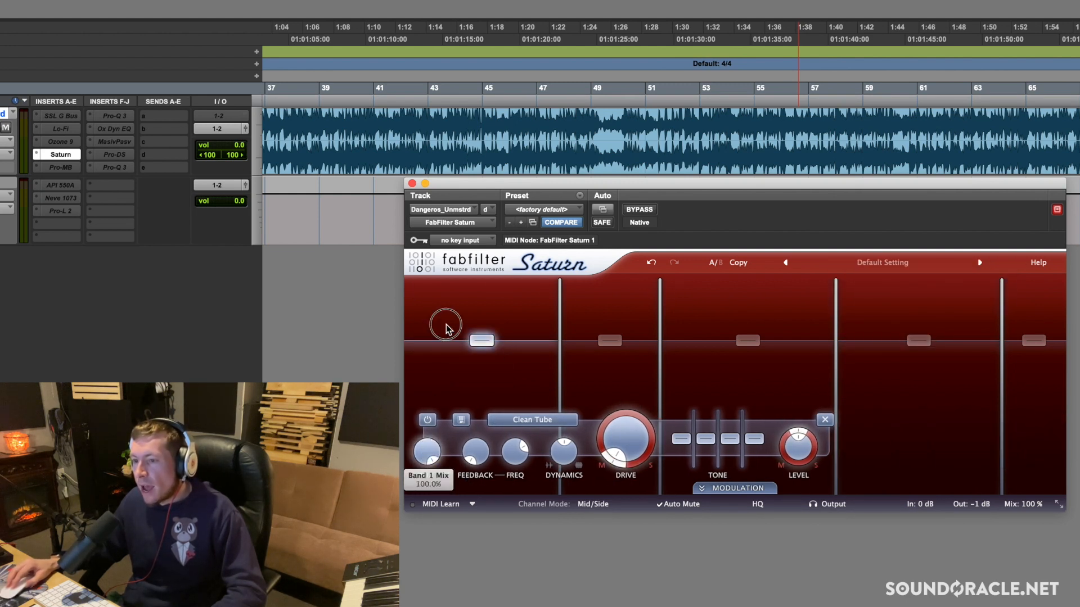
drag(428, 461, 414, 541)
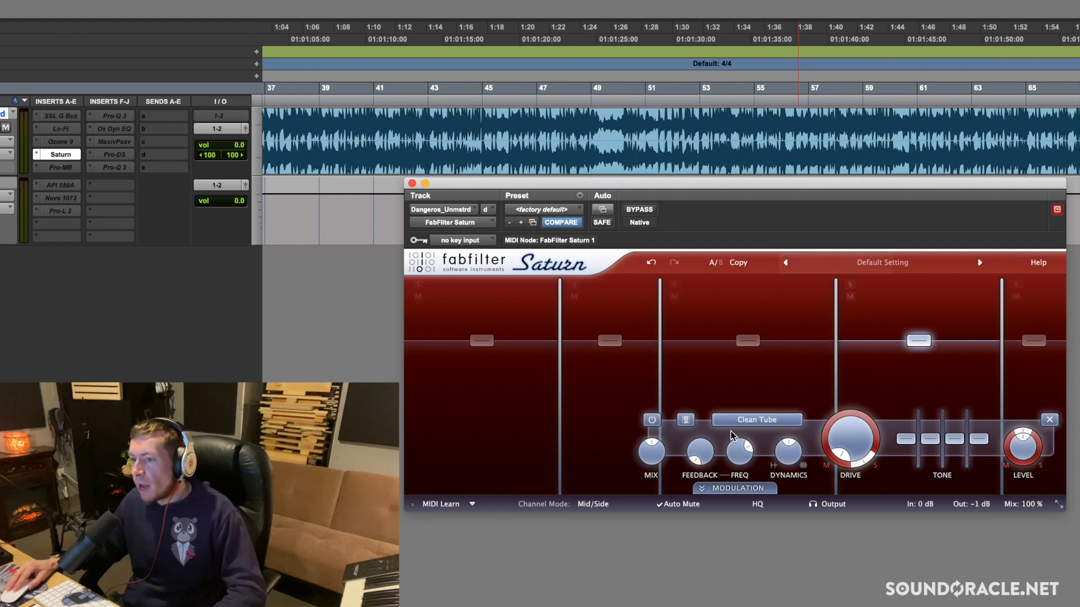
Set band 1's distortion style to Gentle Saturation and band 4's to Clean Tape
click(524, 420)
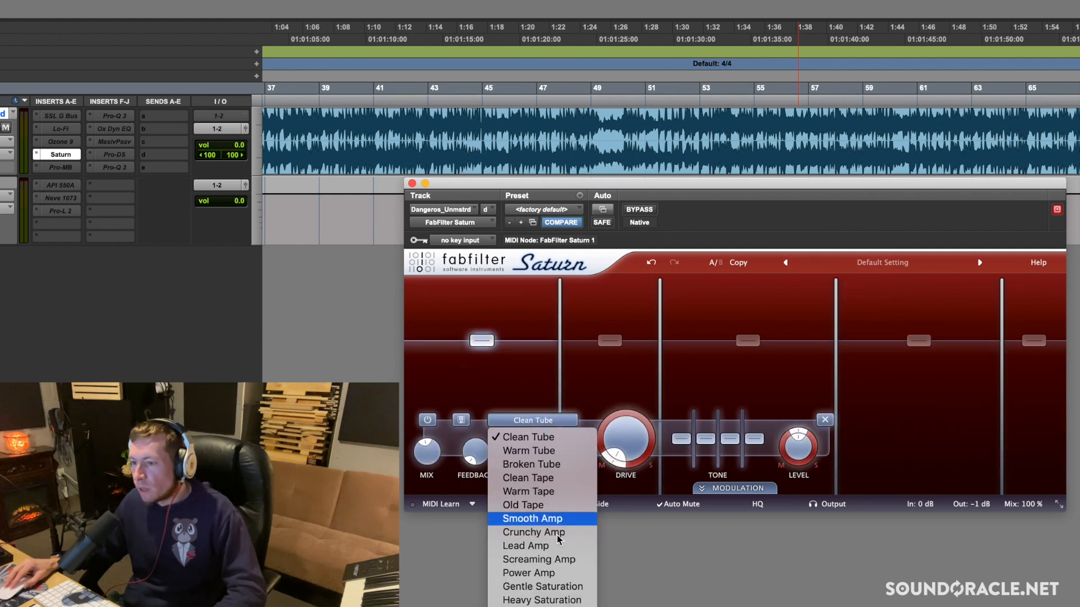
click(548, 586)
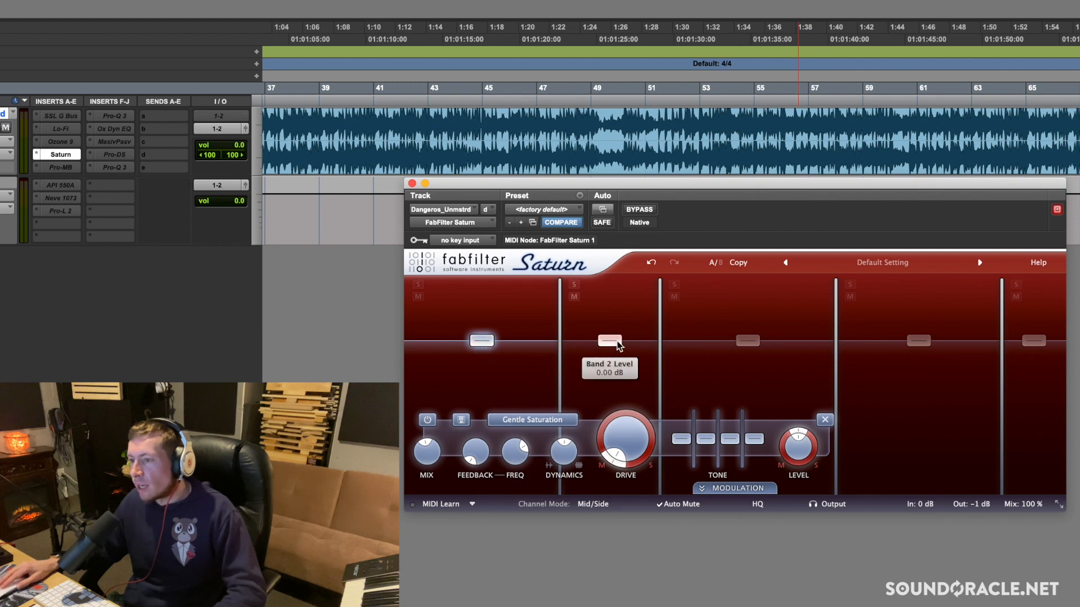
click(772, 422)
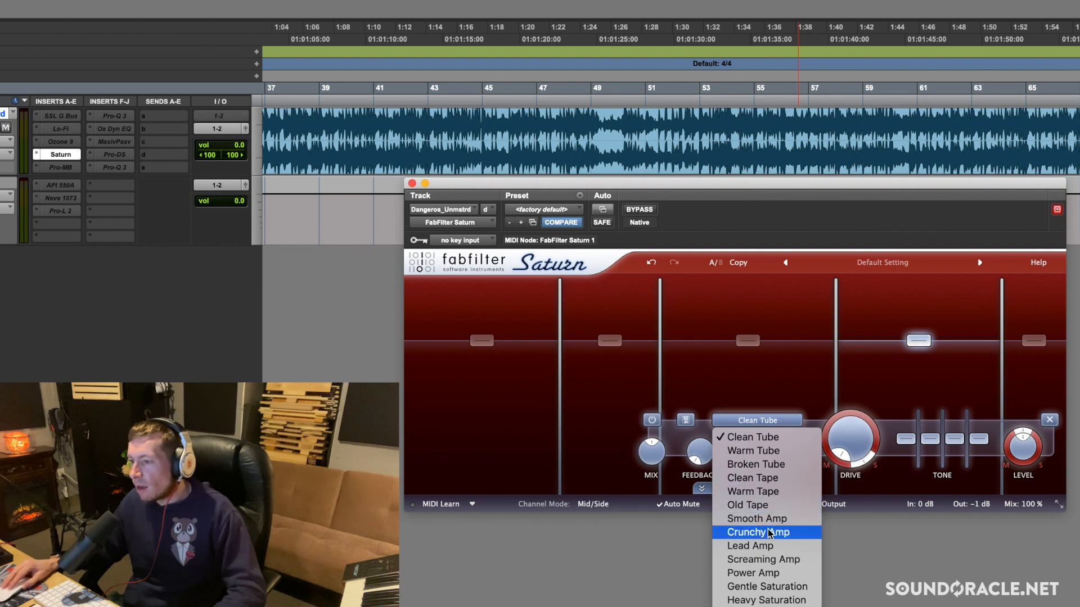
click(774, 479)
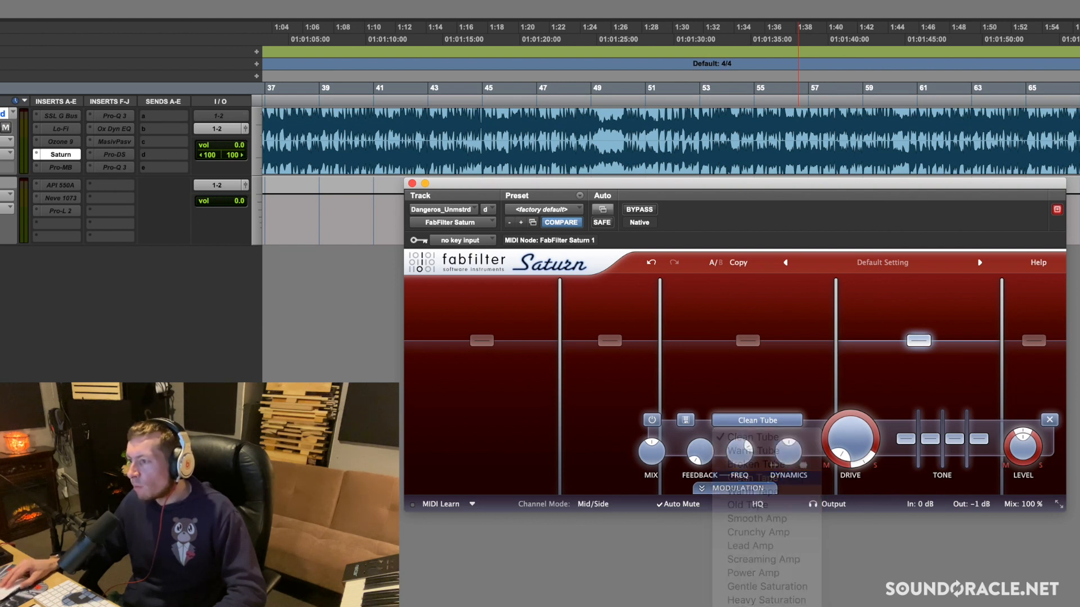
Set band 5's distortion style to Smooth Amp and raise its drive to about 11%
click(1038, 341)
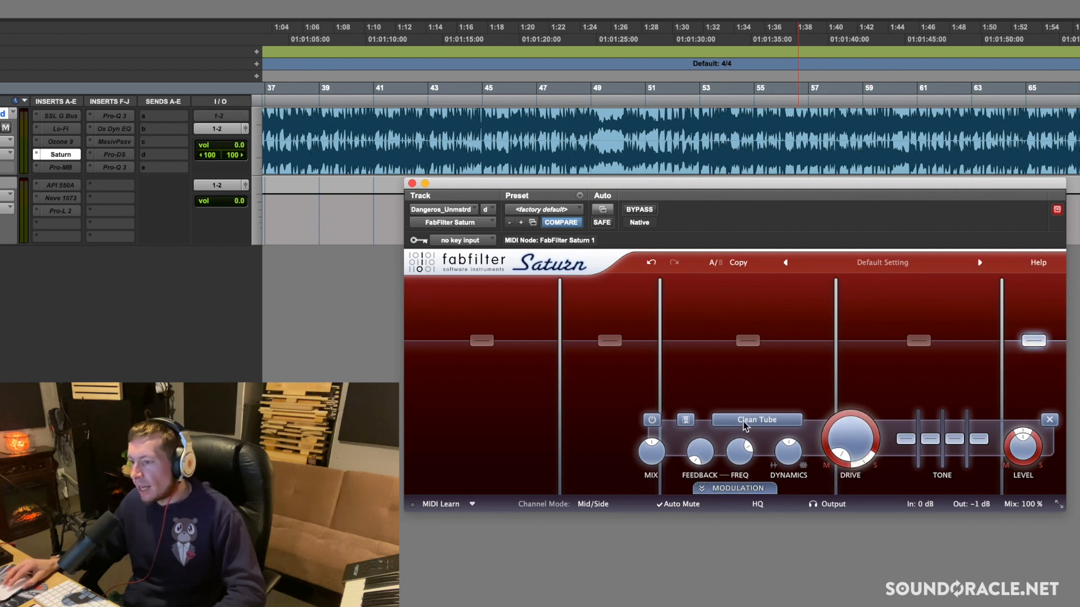
click(769, 421)
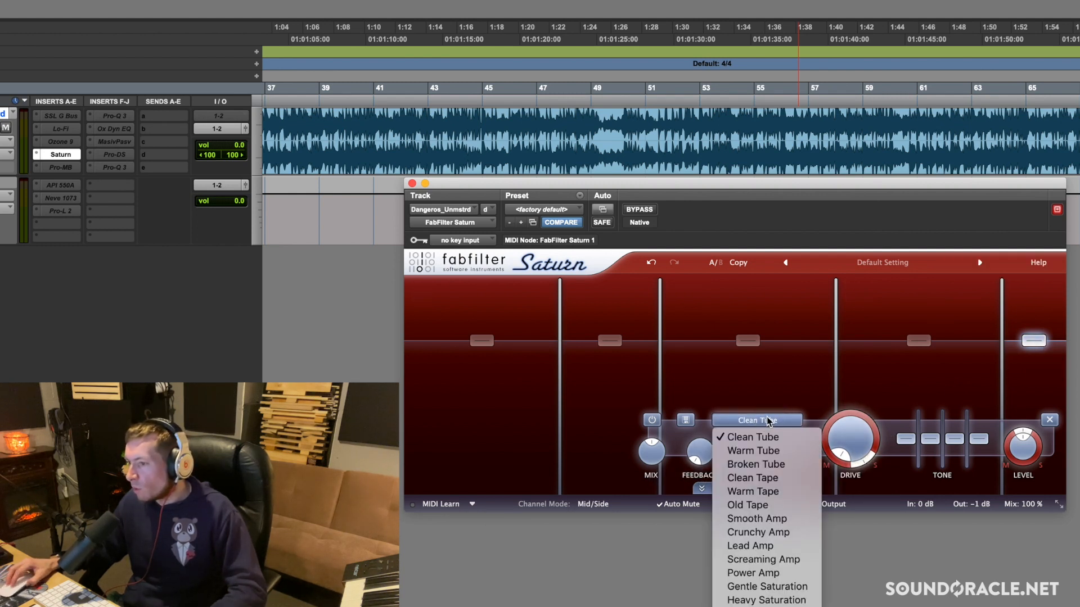
click(758, 518)
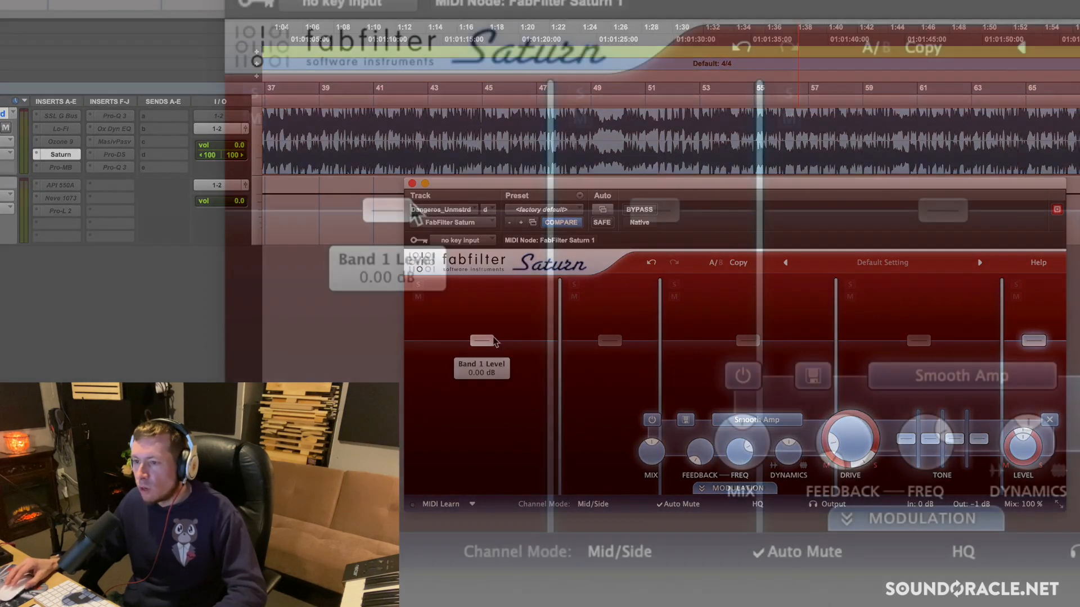
Raise band 1's drive to about 28%, and raise band 2's drive as well
click(482, 341)
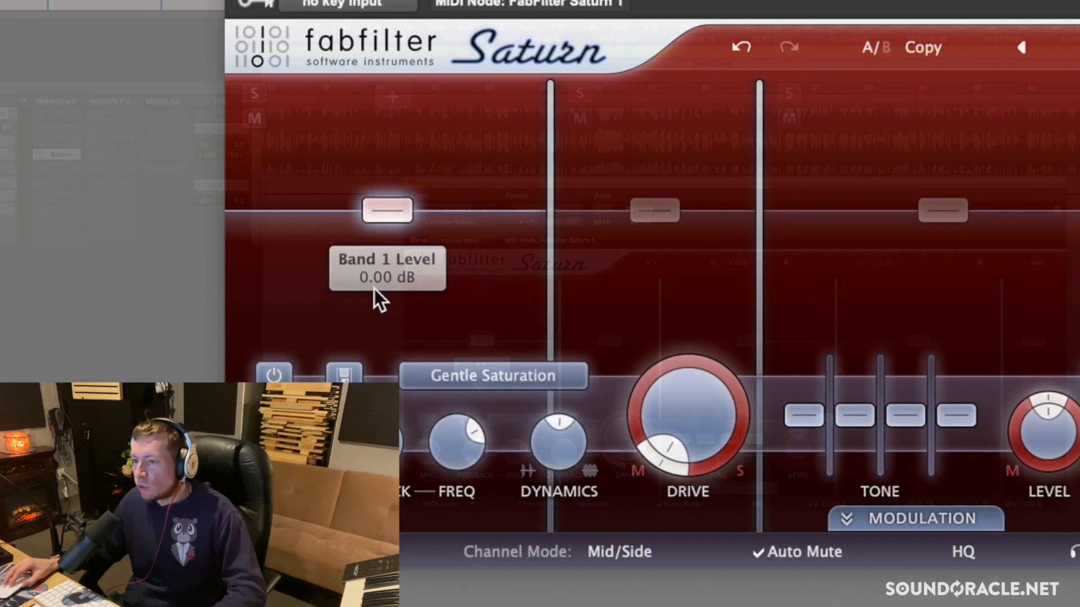
scroll(681, 411, up, 10)
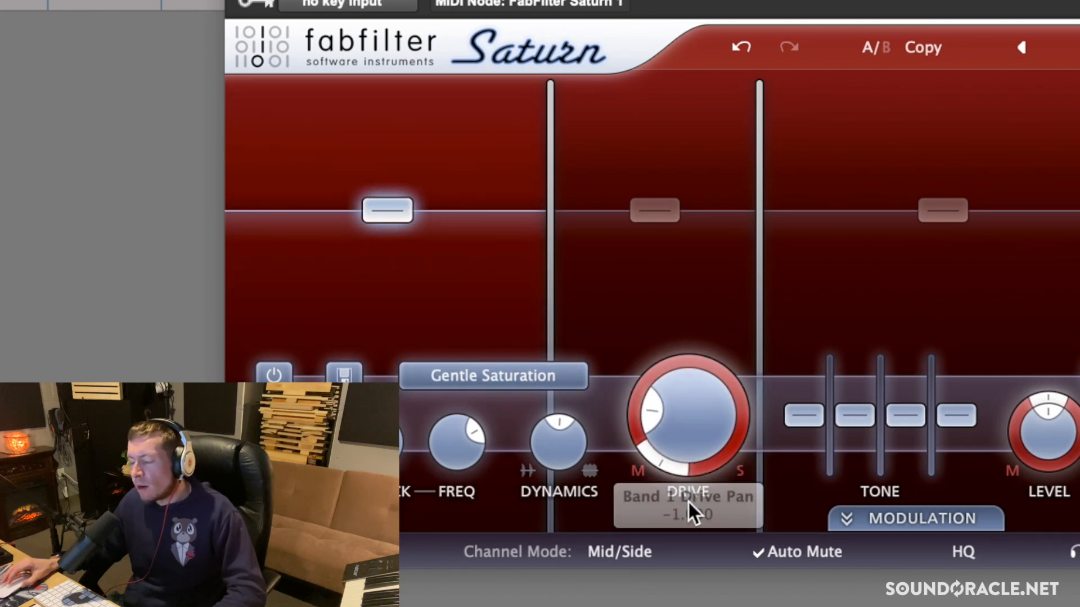
scroll(683, 413, up, 3)
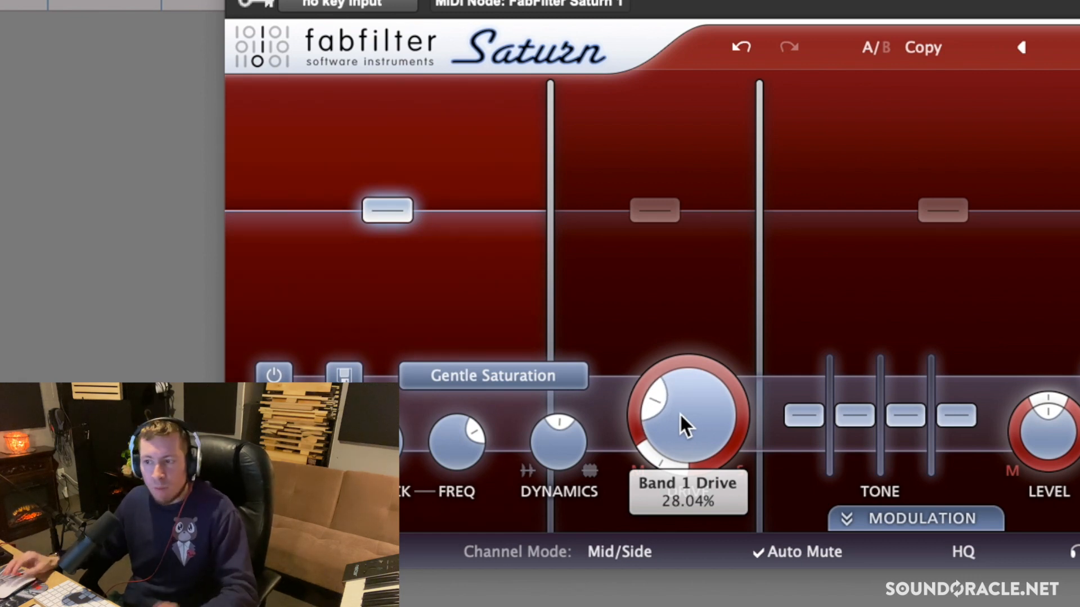
scroll(680, 414, up, 3)
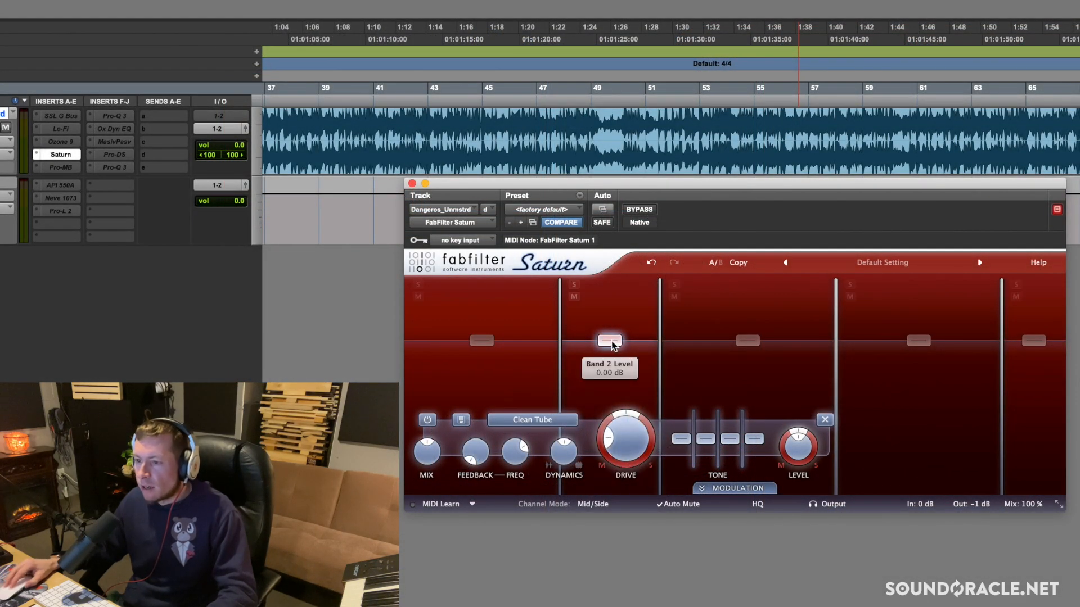
Try Clean Tape on band 2 and switch its distortion style to Gentle Saturation
click(532, 420)
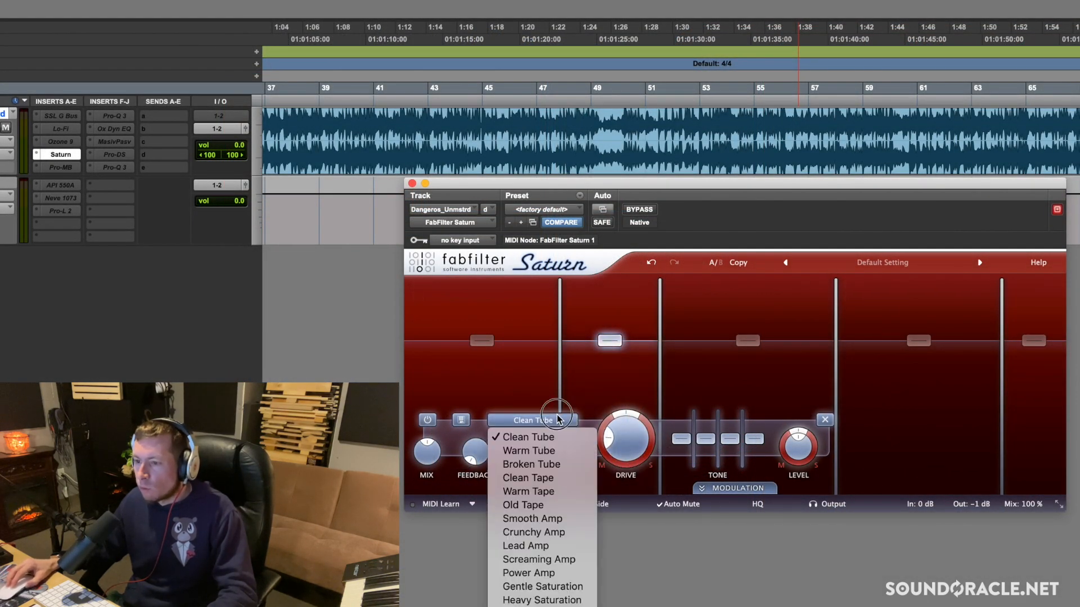
click(564, 485)
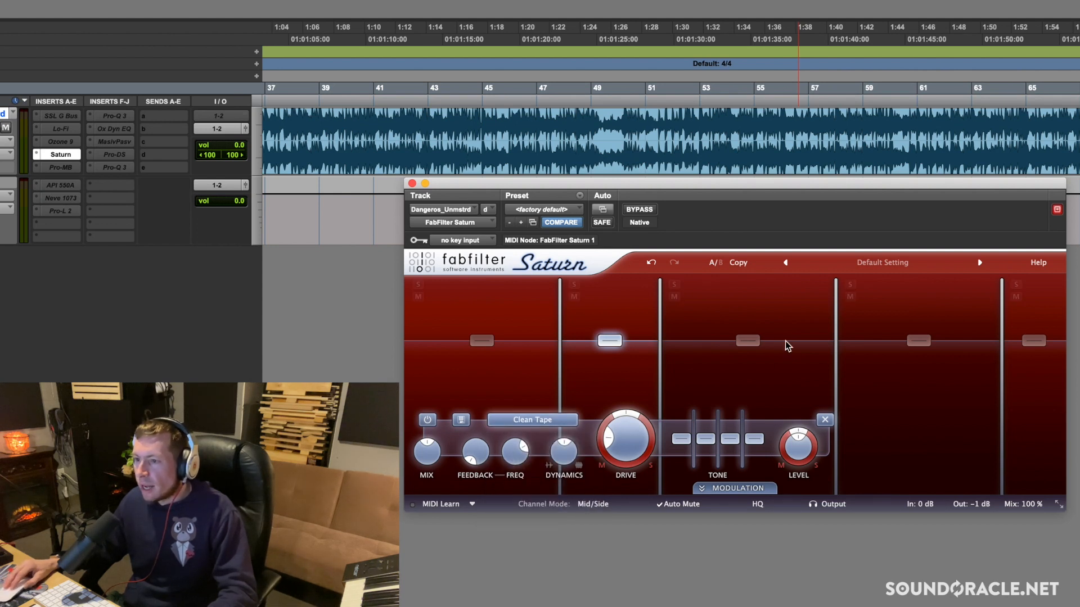
click(560, 419)
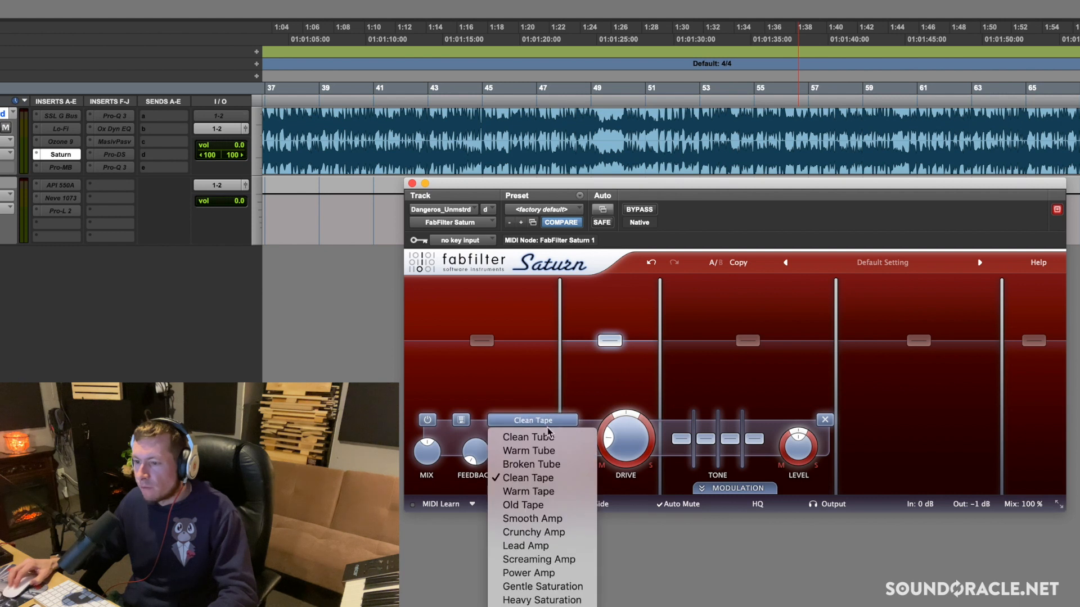
click(540, 585)
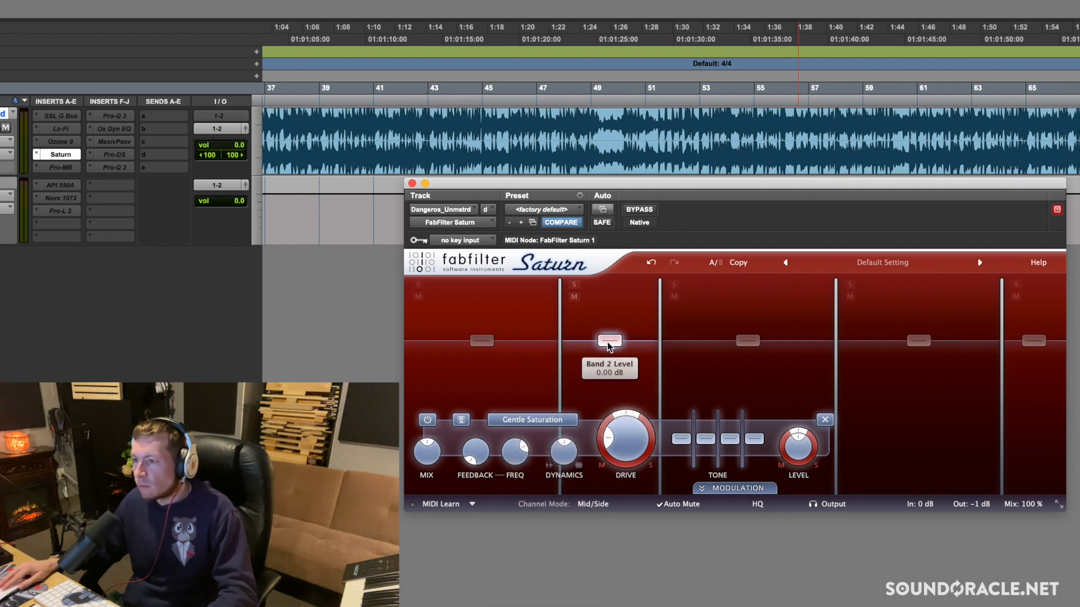
Set band 3 to Gentle Saturation with about 6% drive, and raise band 4's drive
click(748, 340)
click(681, 423)
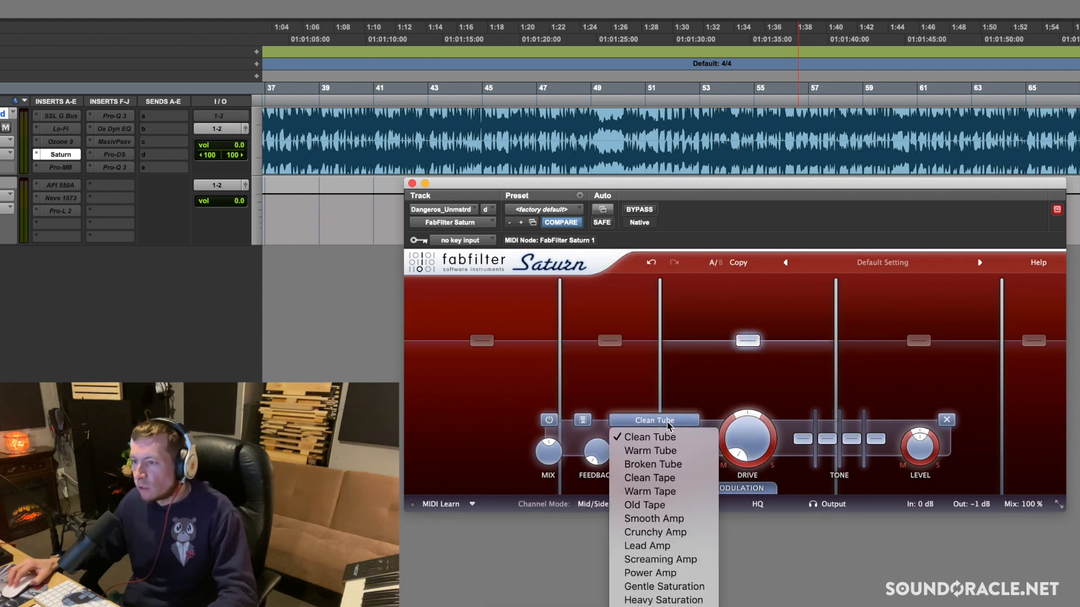
click(664, 585)
drag(737, 457, 743, 441)
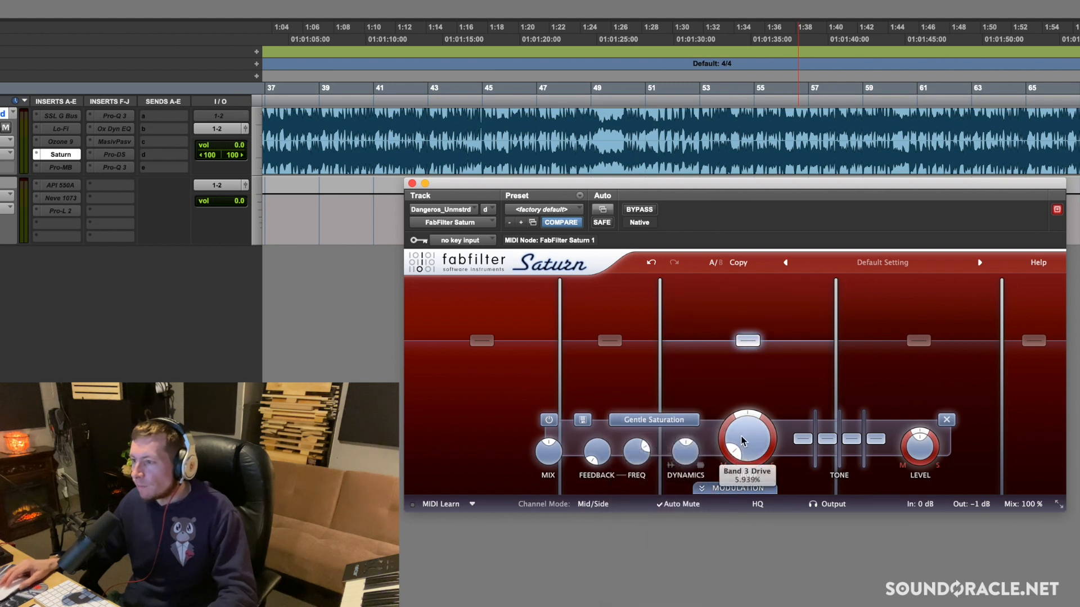
click(919, 340)
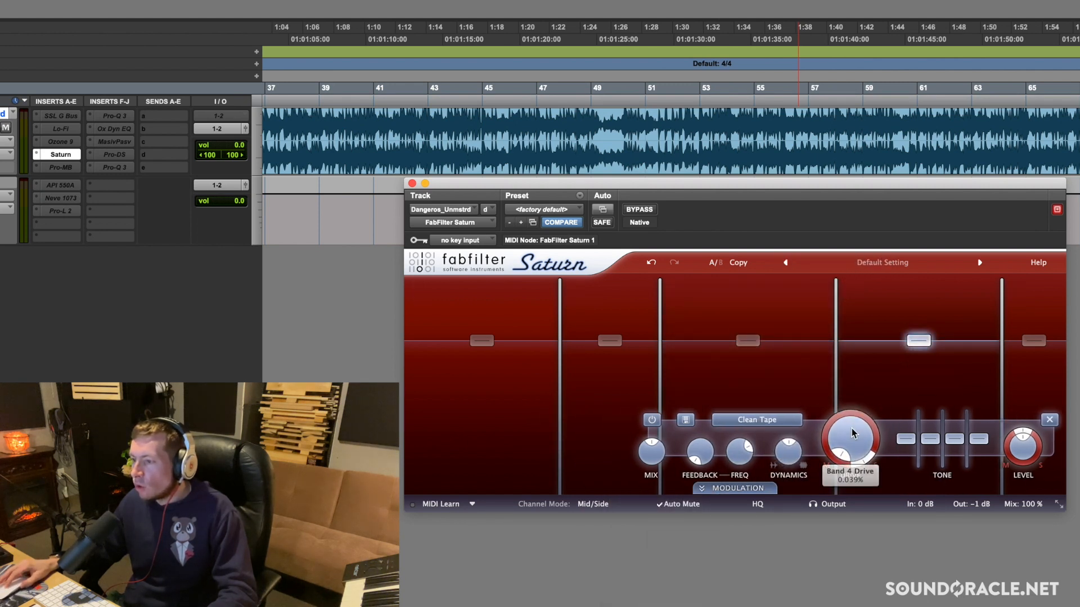
drag(848, 429, 848, 437)
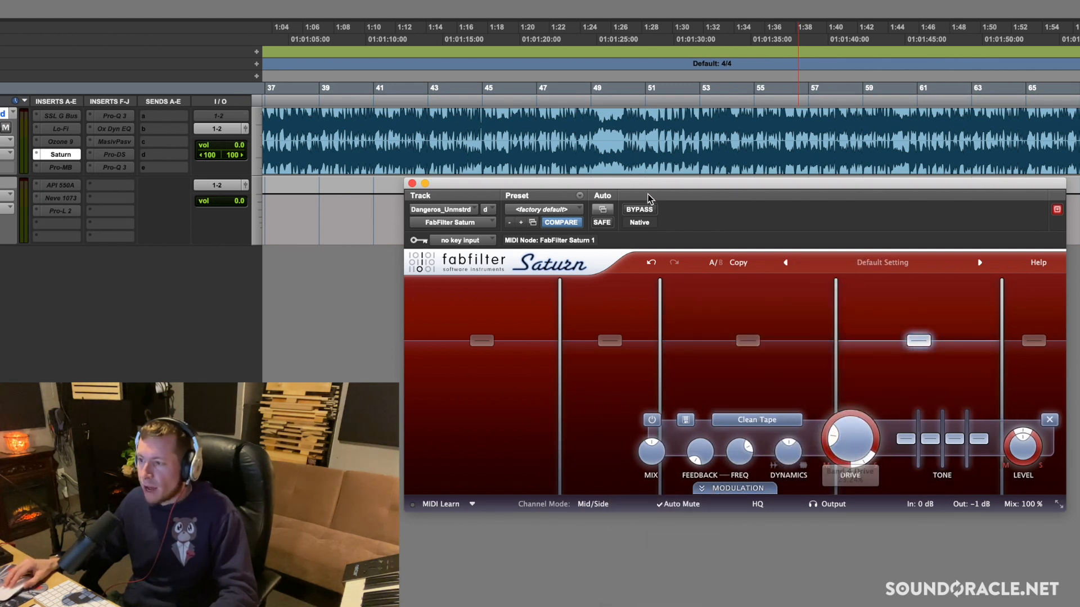
Compare the track with Saturn enabled and bypassed during playback
key(space)
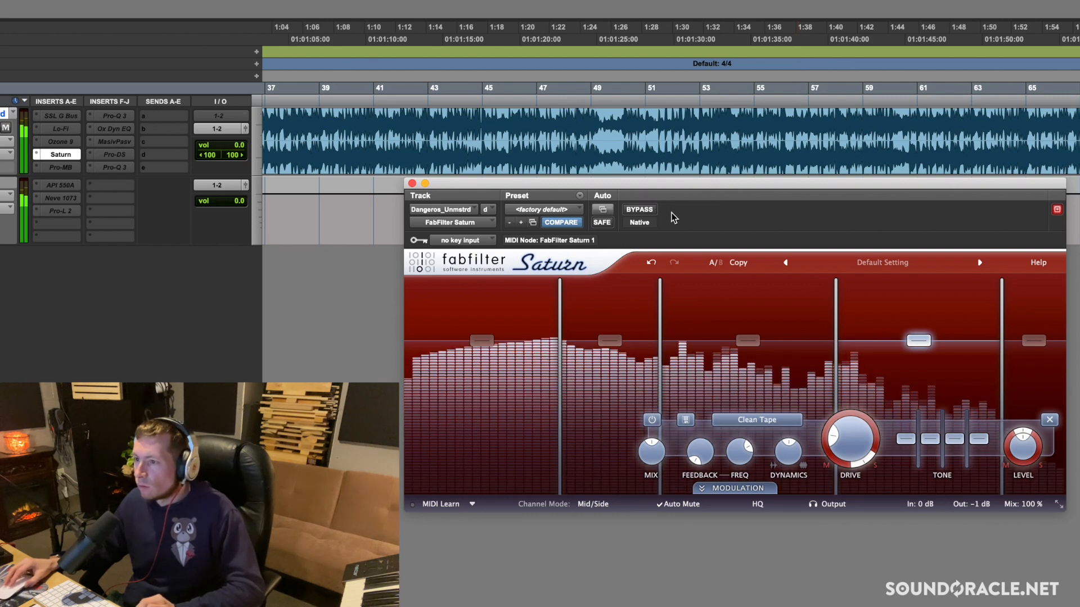
click(639, 210)
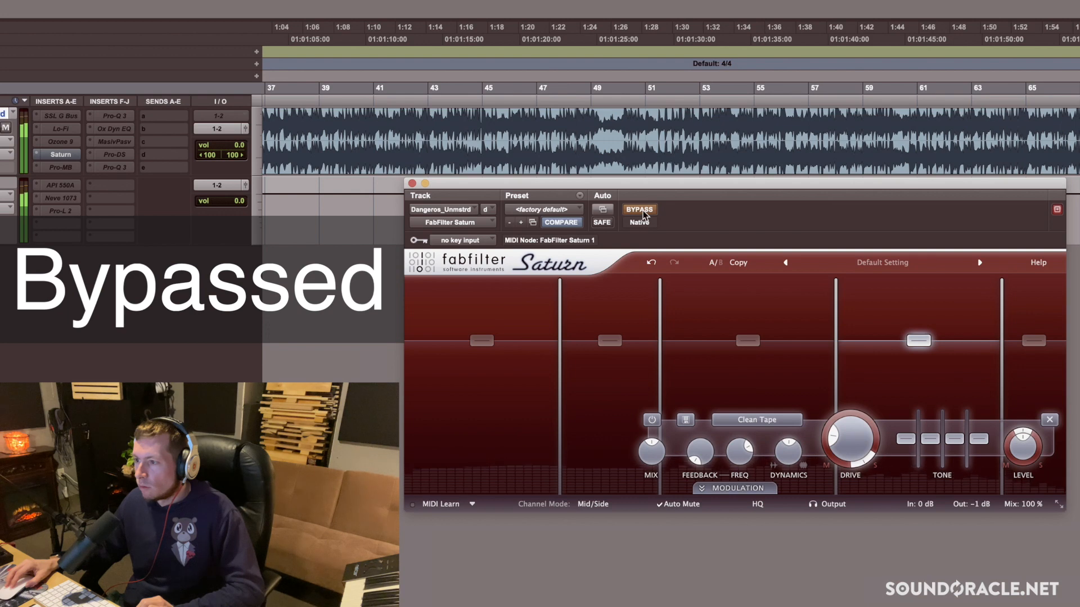
click(640, 210)
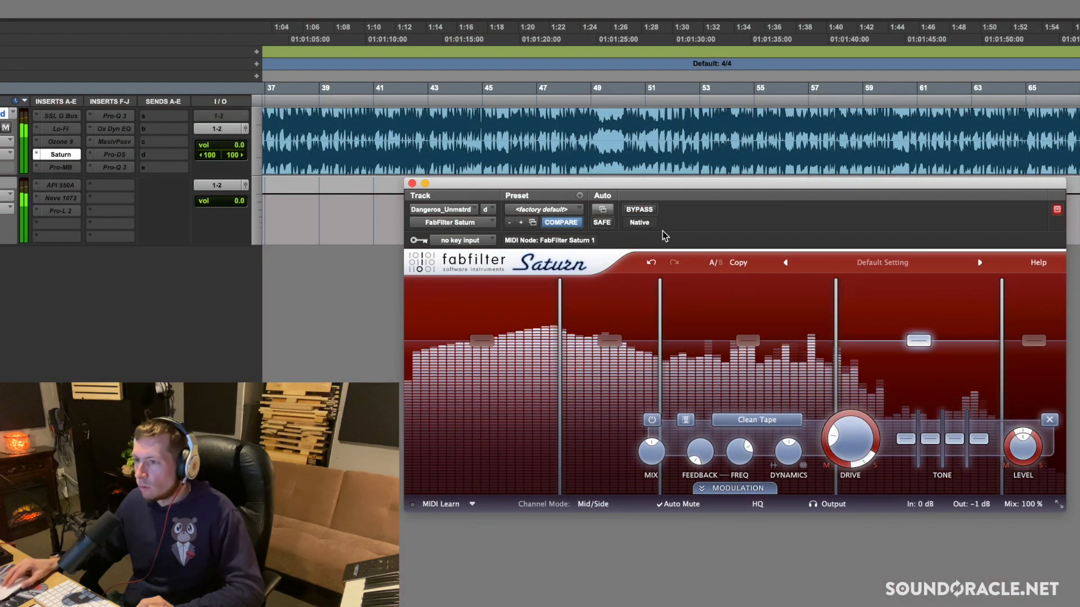
click(645, 211)
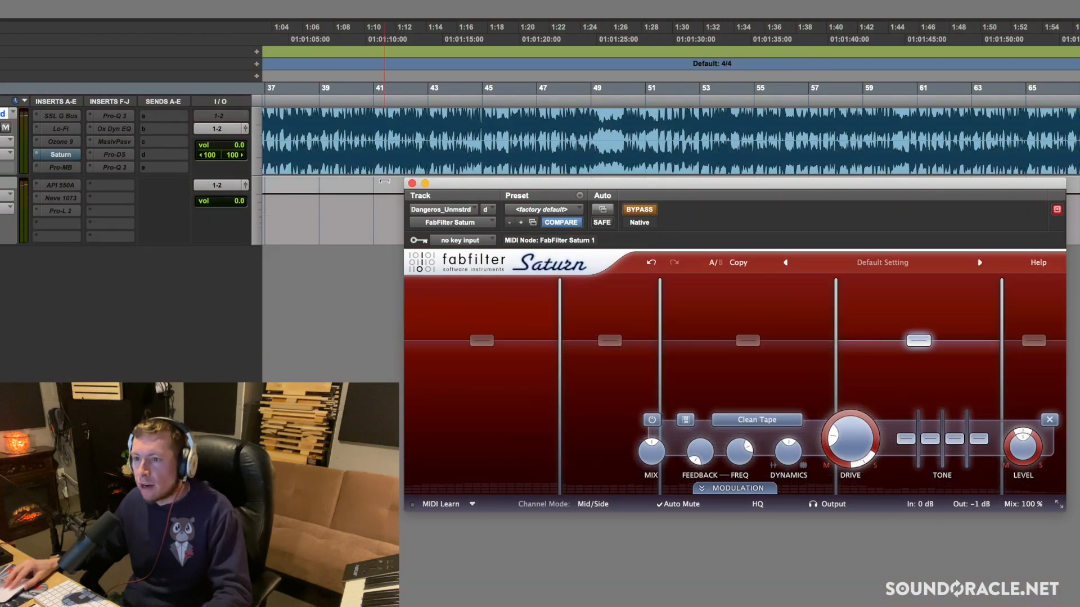
Close the Saturn window, replace the inactive Pro-MB insert with stereo Decapitator, and move its window aside
click(412, 183)
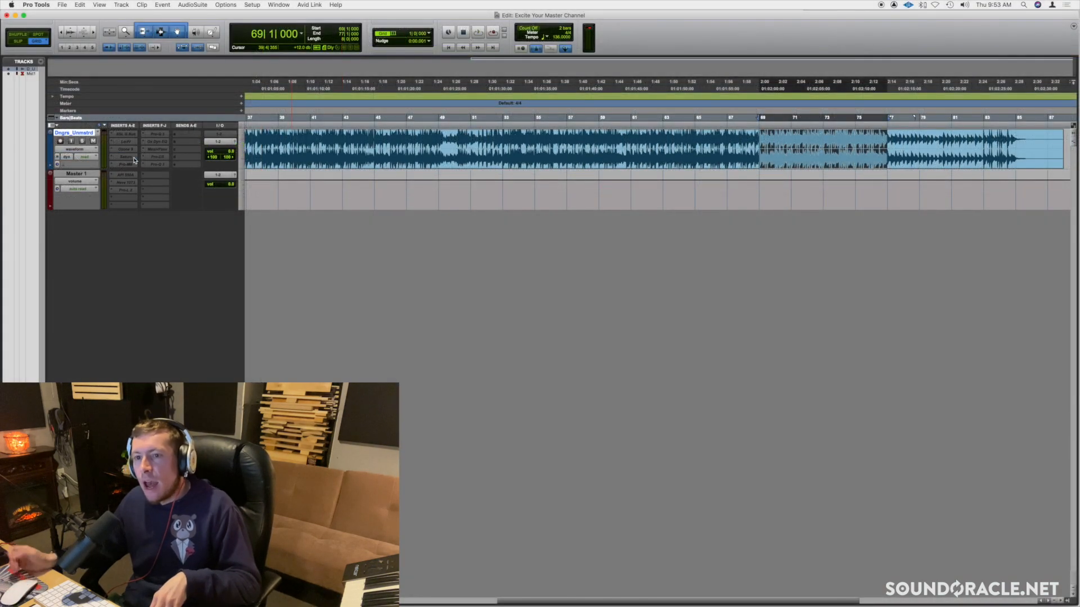
click(117, 165)
mouse_move(117, 165)
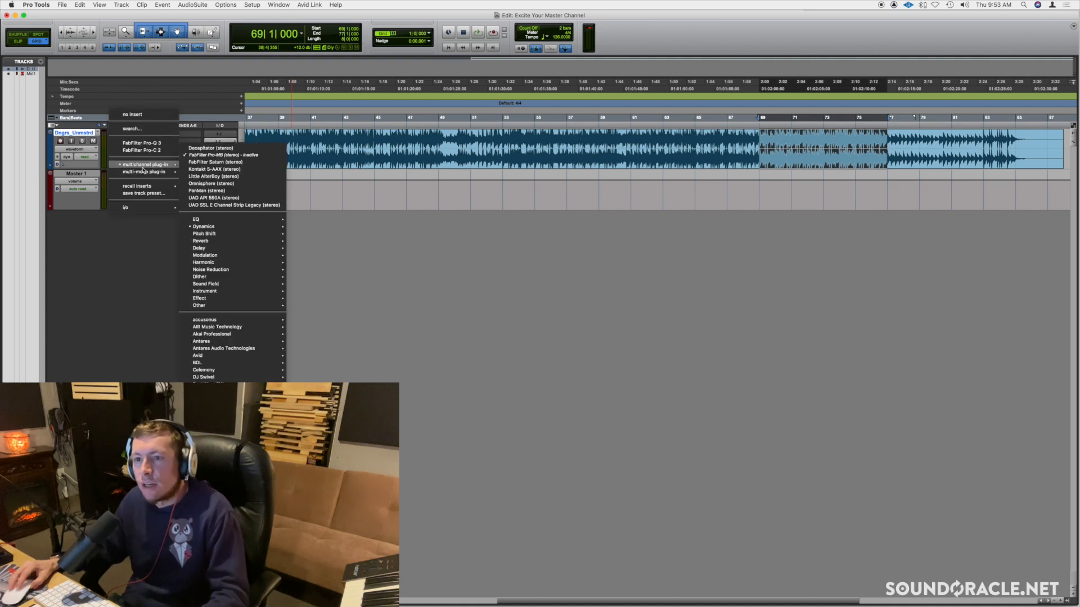
click(223, 150)
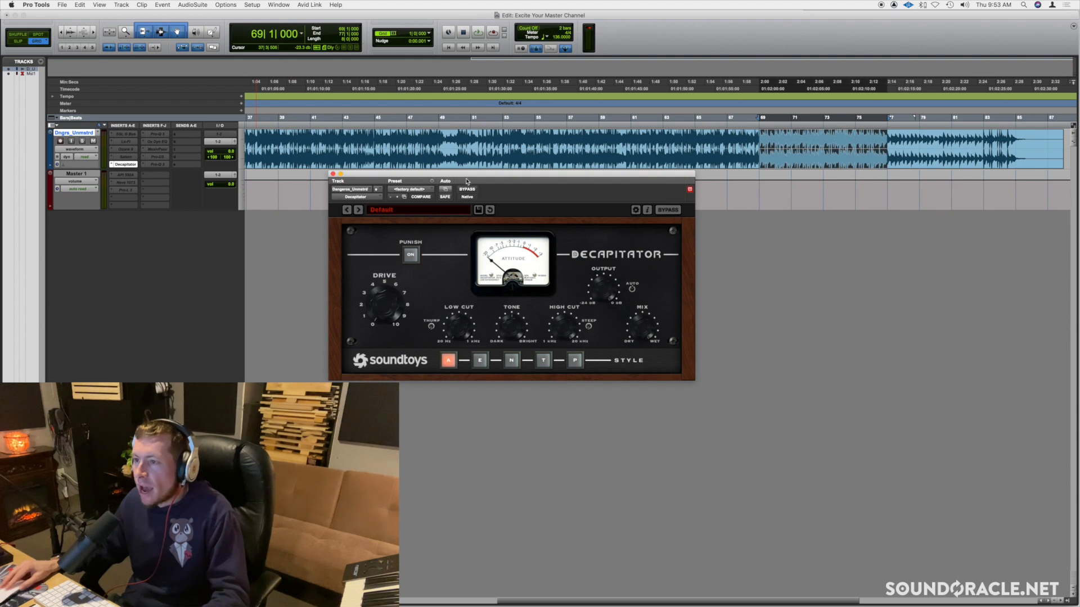
drag(466, 181, 553, 191)
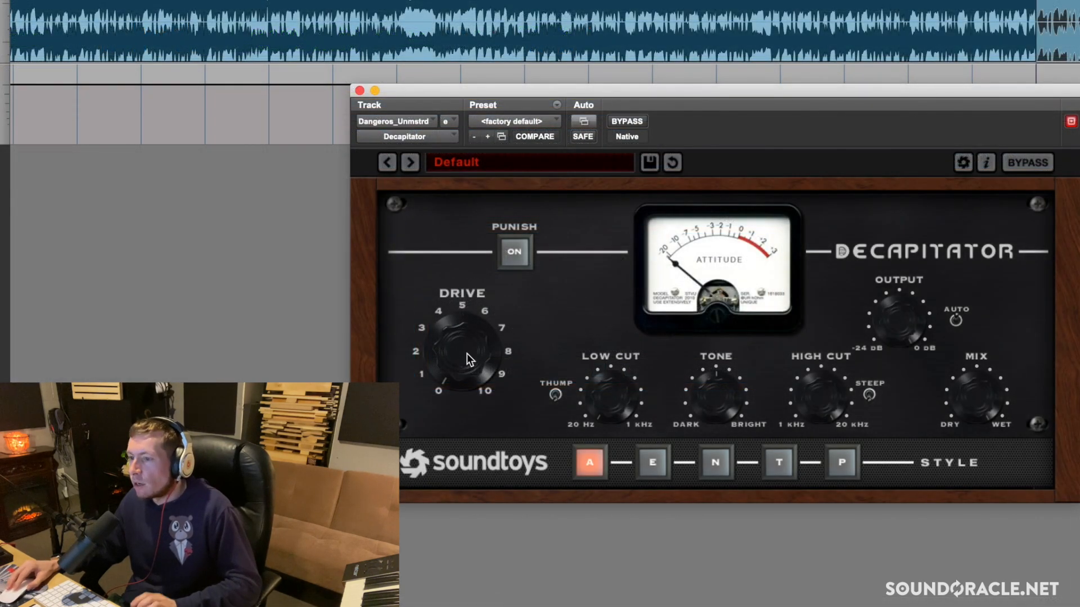
Raise Decapitator's drive to between 1 and 2, and compare the plug-in bypassed and enabled
drag(466, 357, 468, 349)
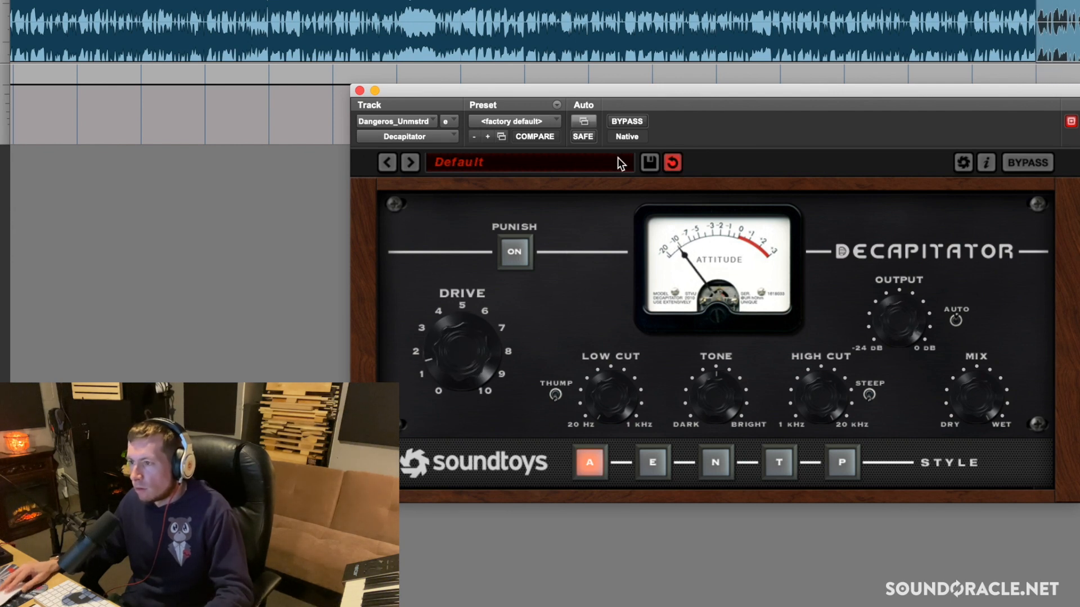
click(624, 121)
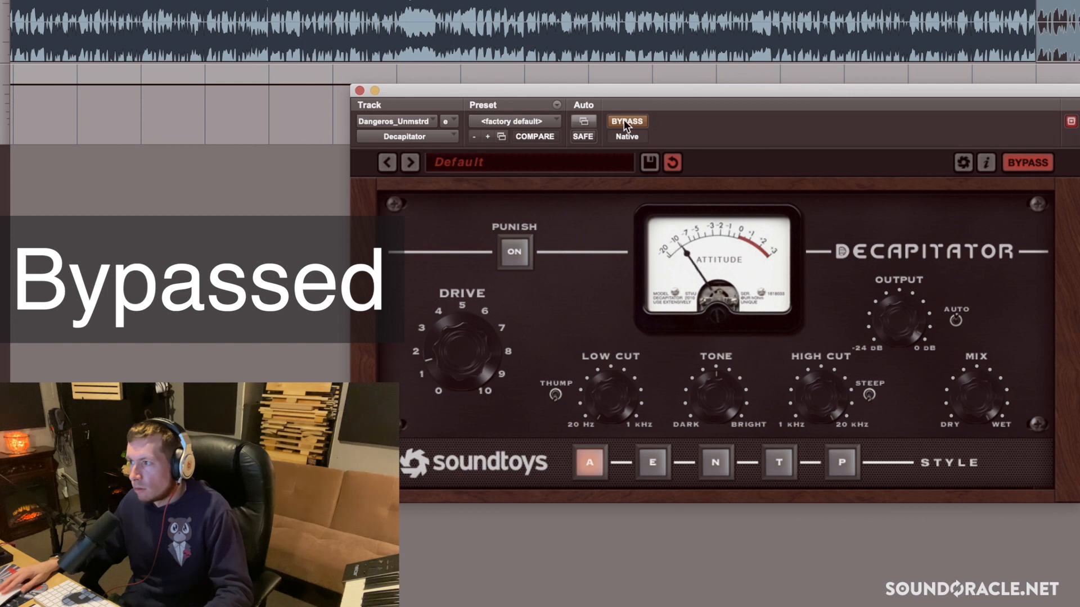
click(624, 121)
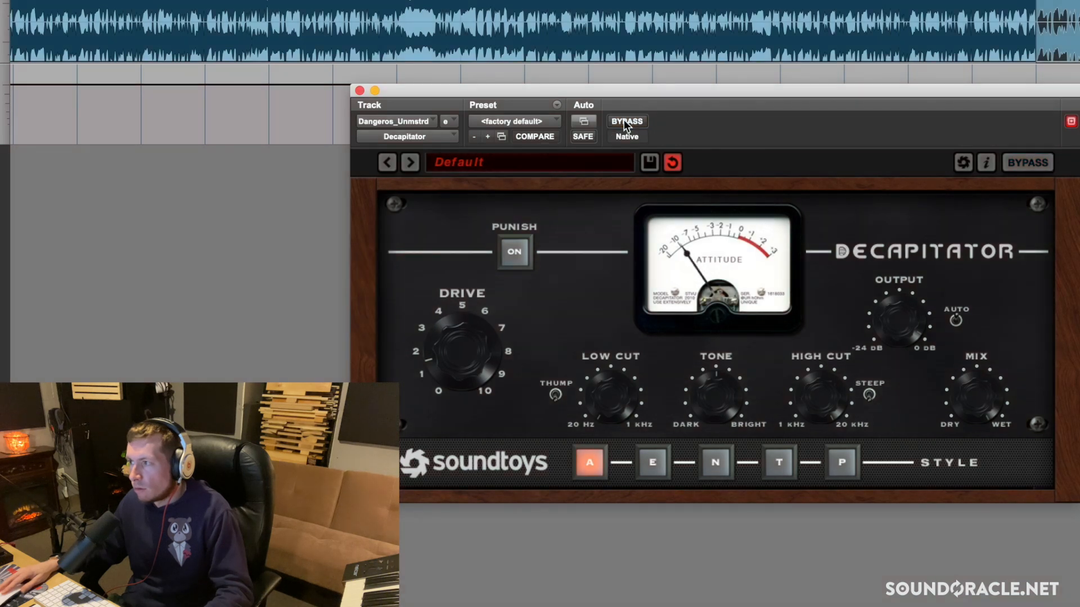